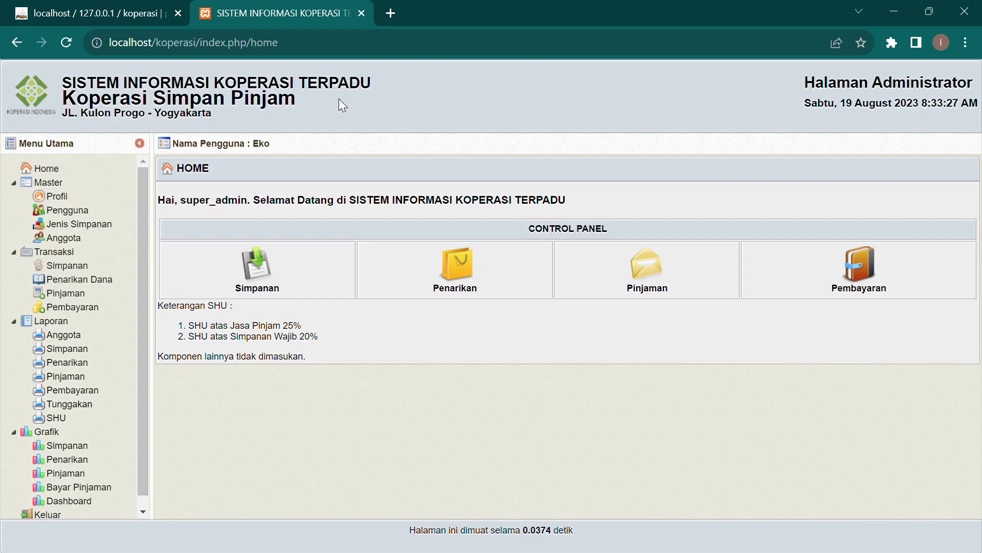
View the Simpanan member savings list and the Penarikan withdrawals list from the home control panel, returning to the home page.
left_click(64, 172)
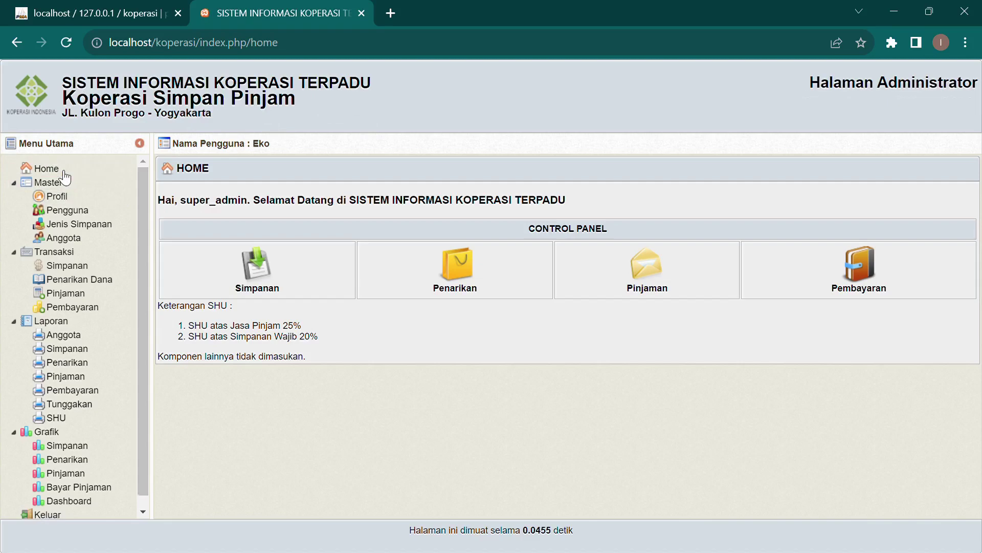
left_click(259, 279)
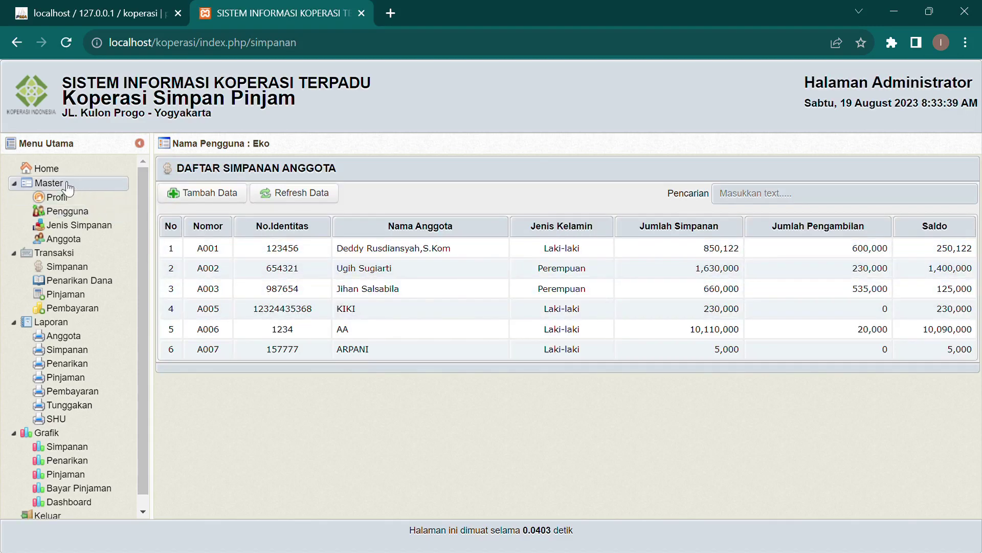
left_click(47, 169)
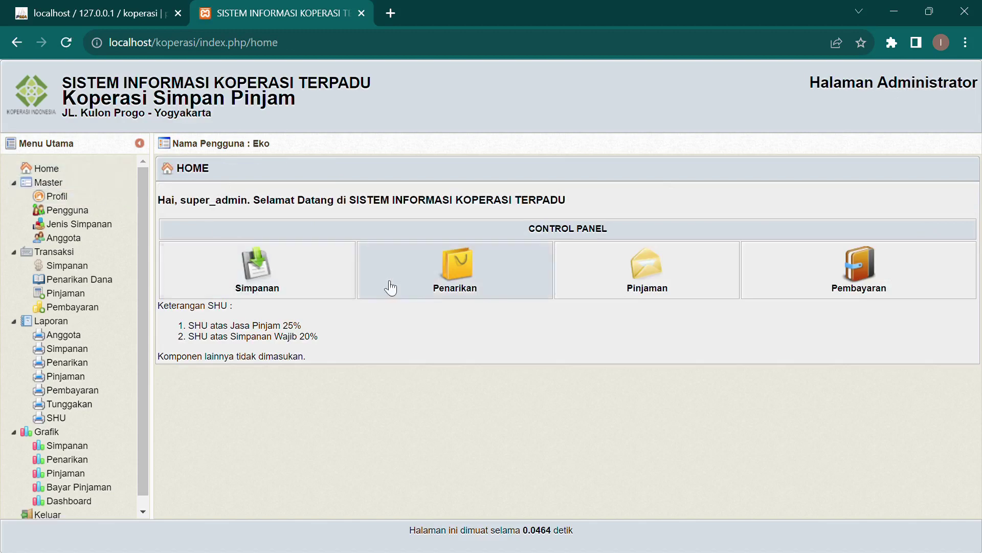
left_click(460, 286)
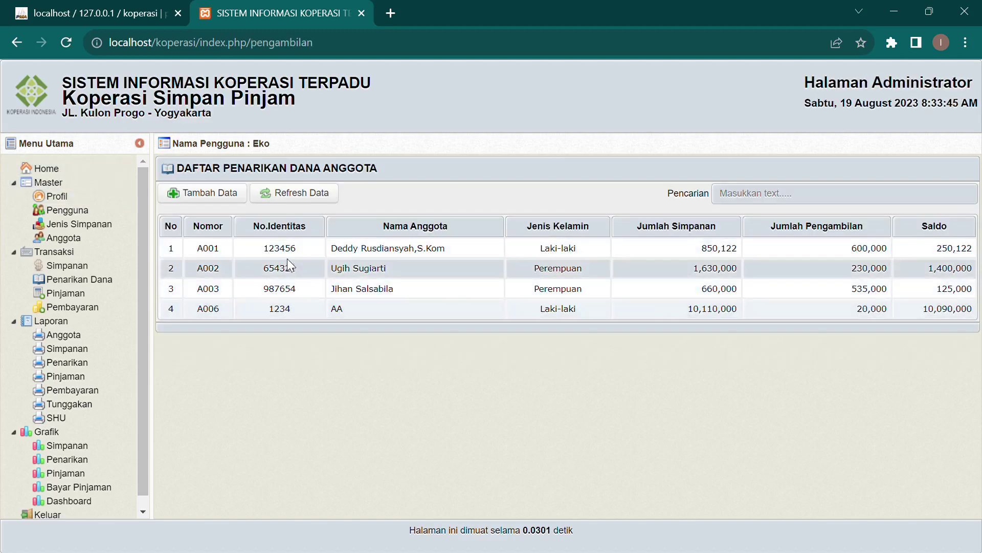
left_click(56, 173)
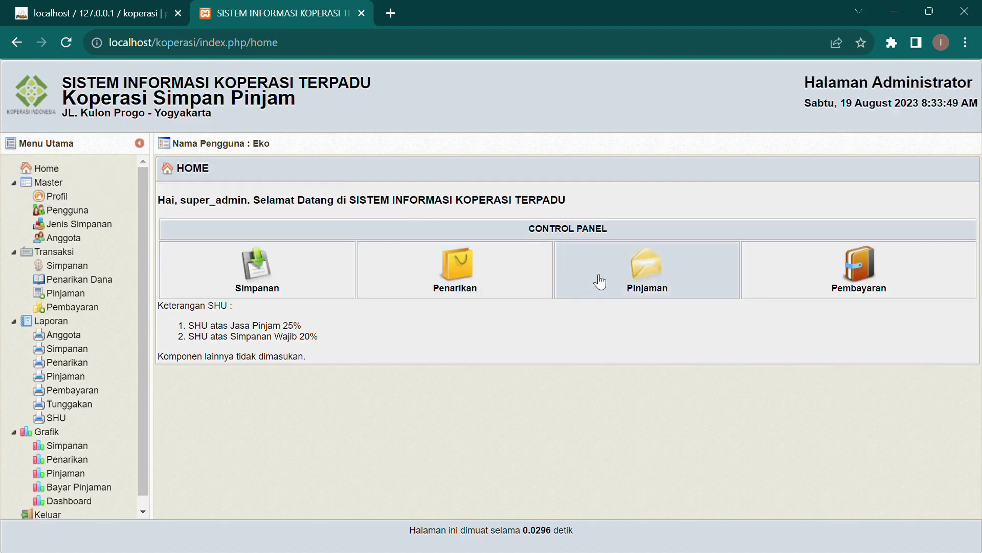
View the Pinjaman loan list and the Pembayaran loan payment form from the home control panel, closing the empty form.
left_click(639, 283)
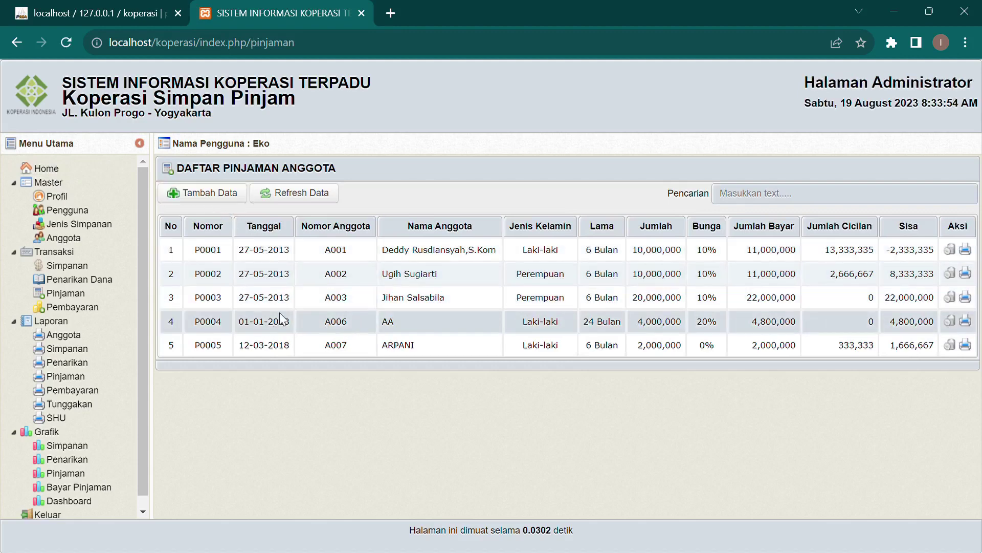
left_click(46, 169)
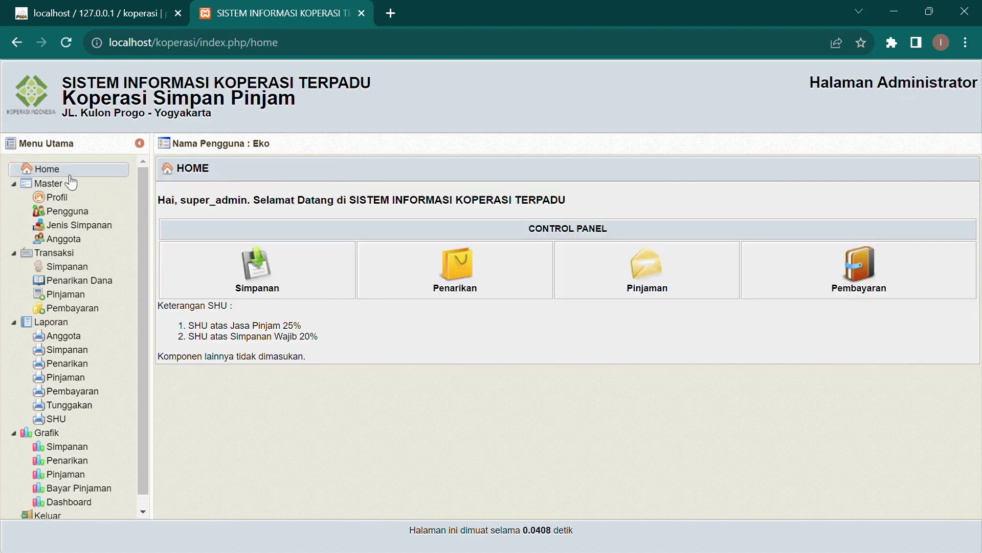
left_click(863, 285)
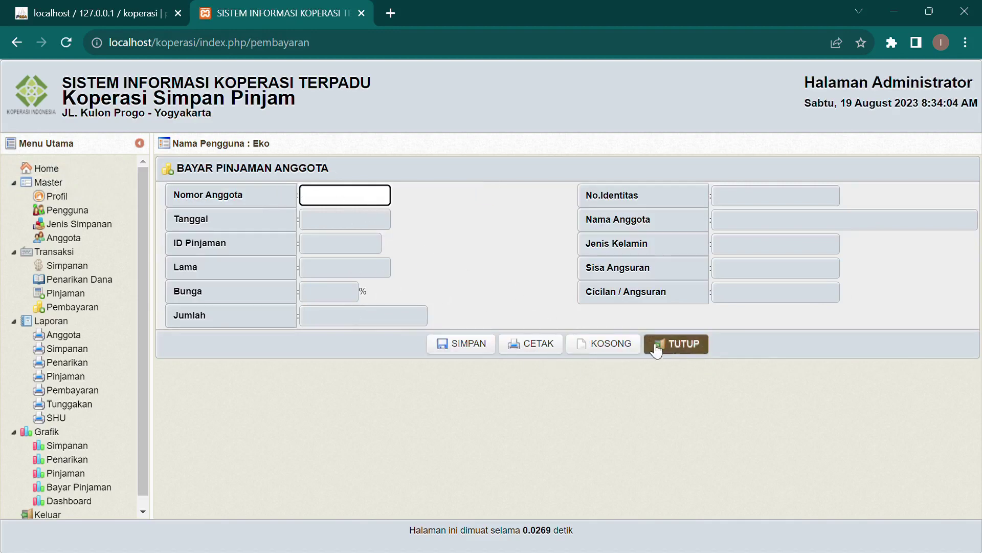
left_click(674, 346)
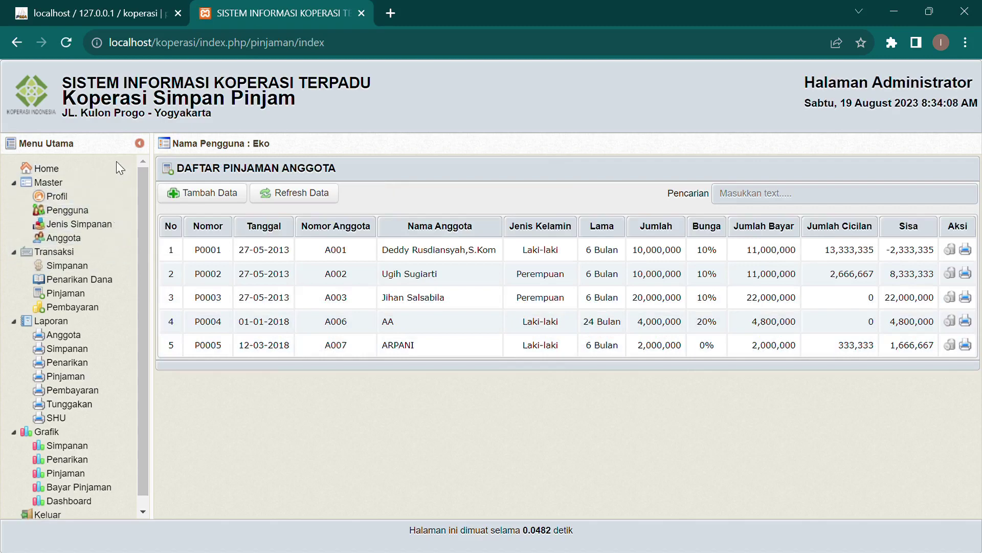
View the company profile in the Master data and place the cursor in its empty Fax field.
left_click(62, 185)
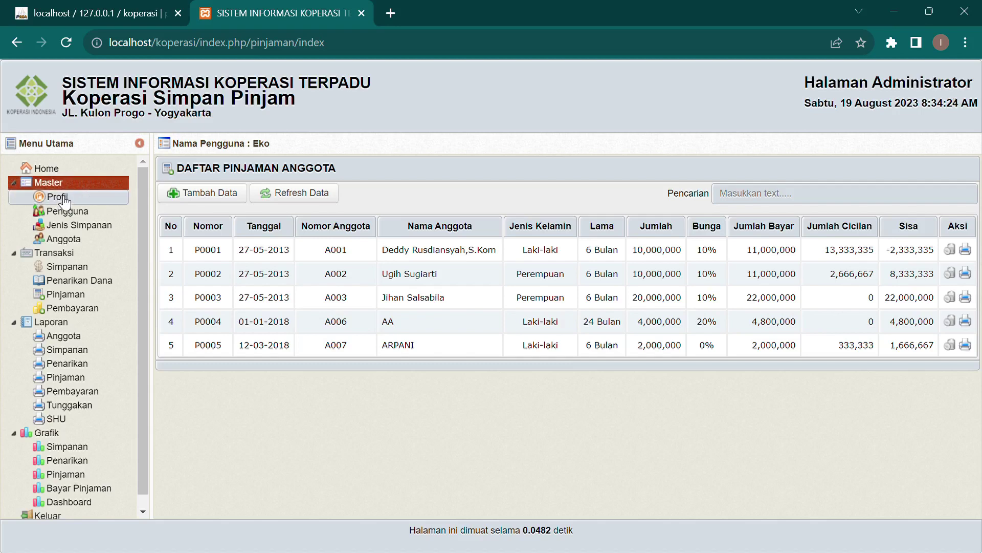
left_click(64, 200)
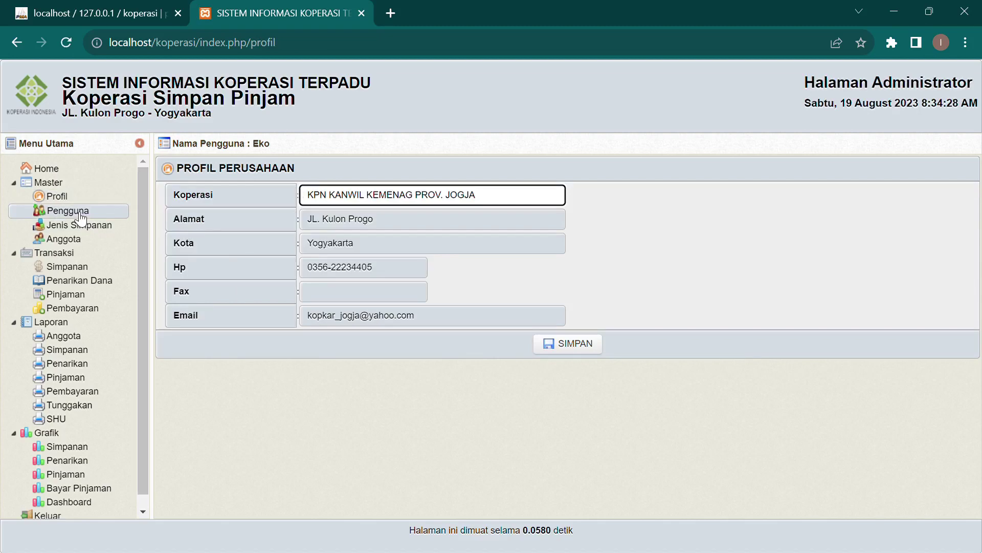
left_click(62, 182)
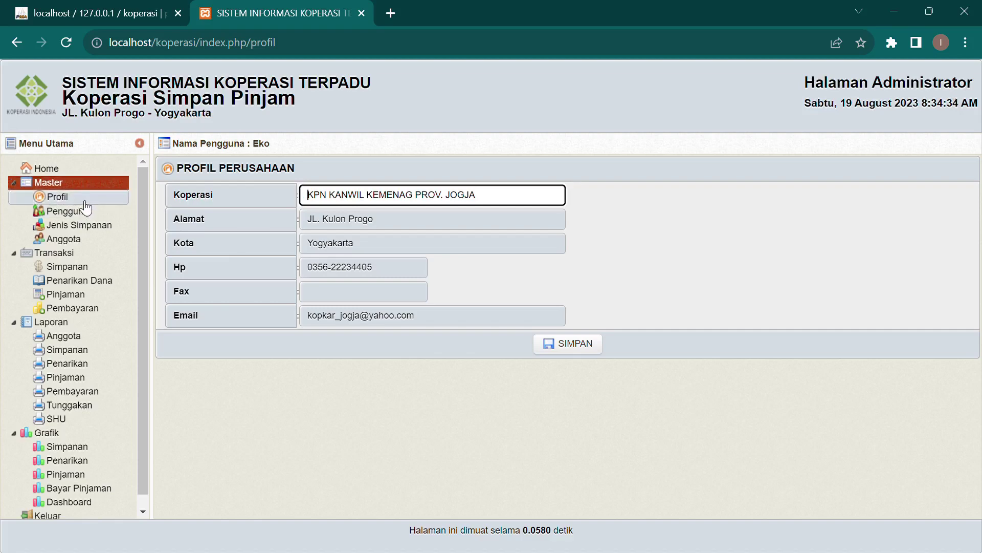
left_click(69, 199)
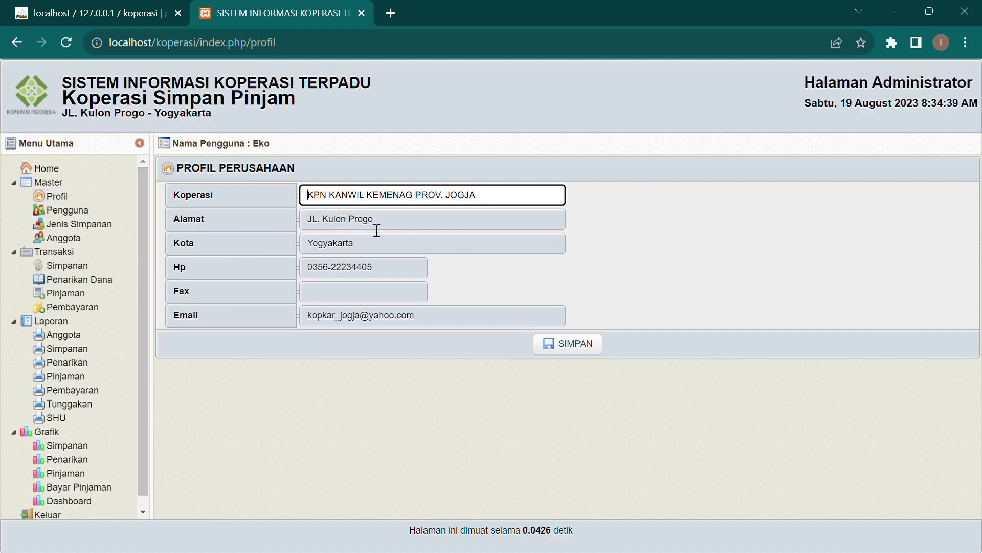
left_click(372, 292)
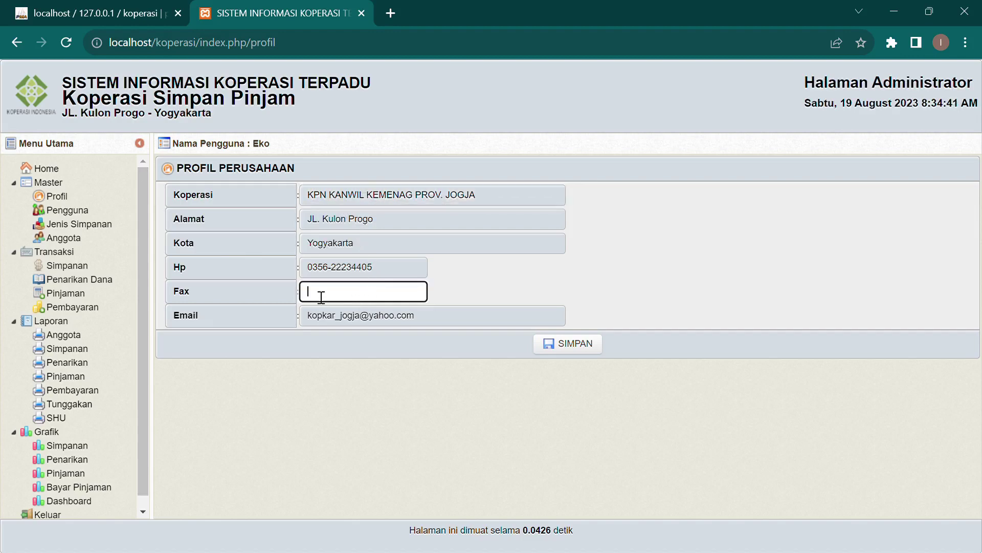
View the user list and the savings type list, opening and closing the blank entry form for a new savings type.
left_click(87, 213)
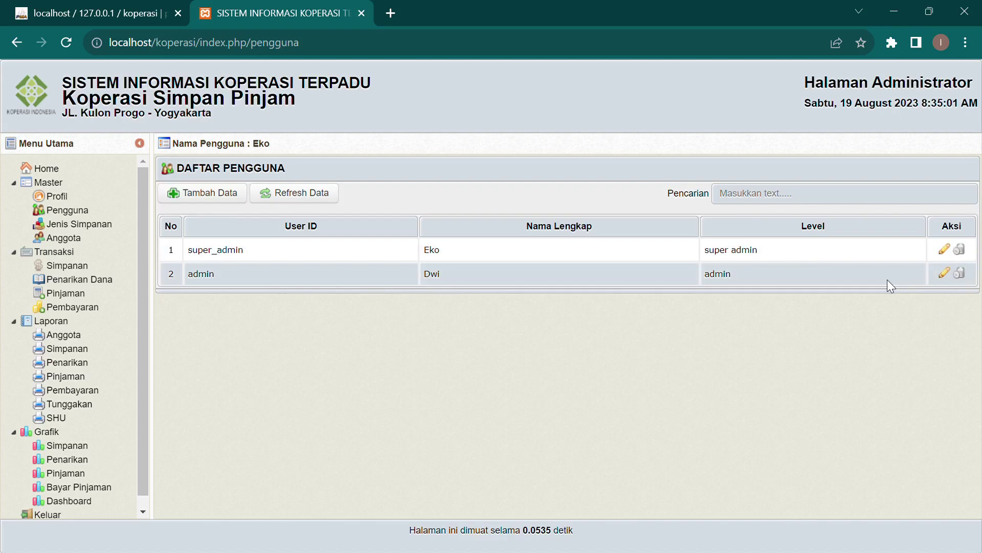
left_click(101, 231)
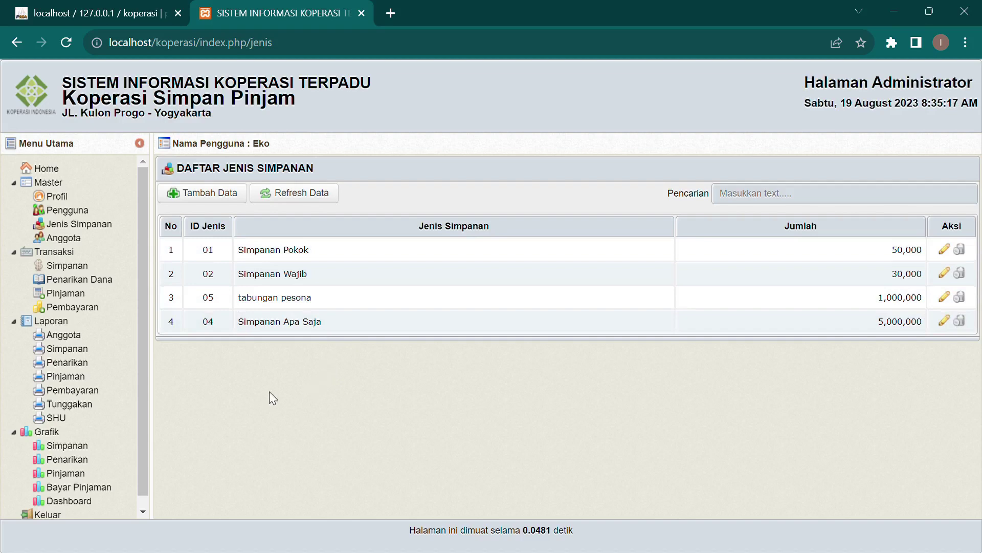
left_click(228, 201)
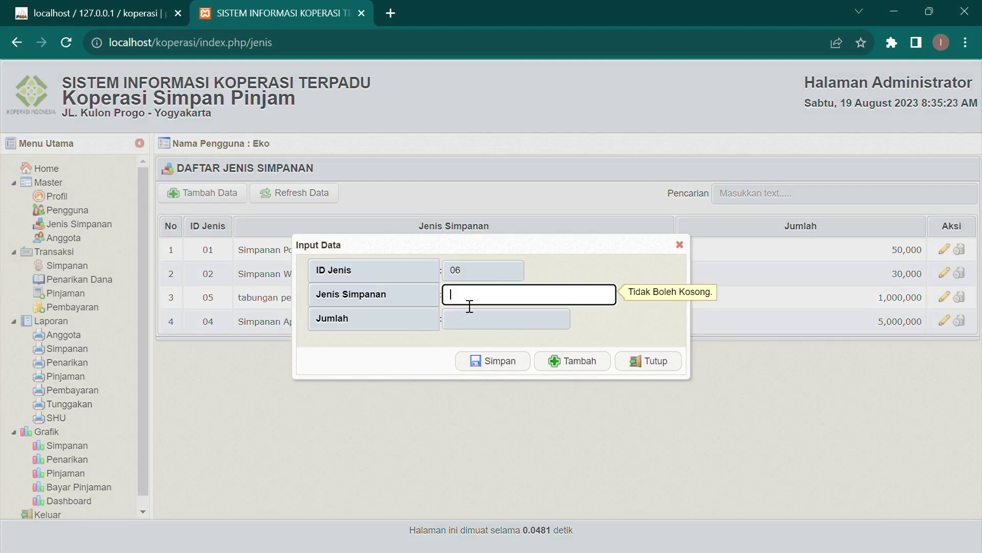
left_click(648, 361)
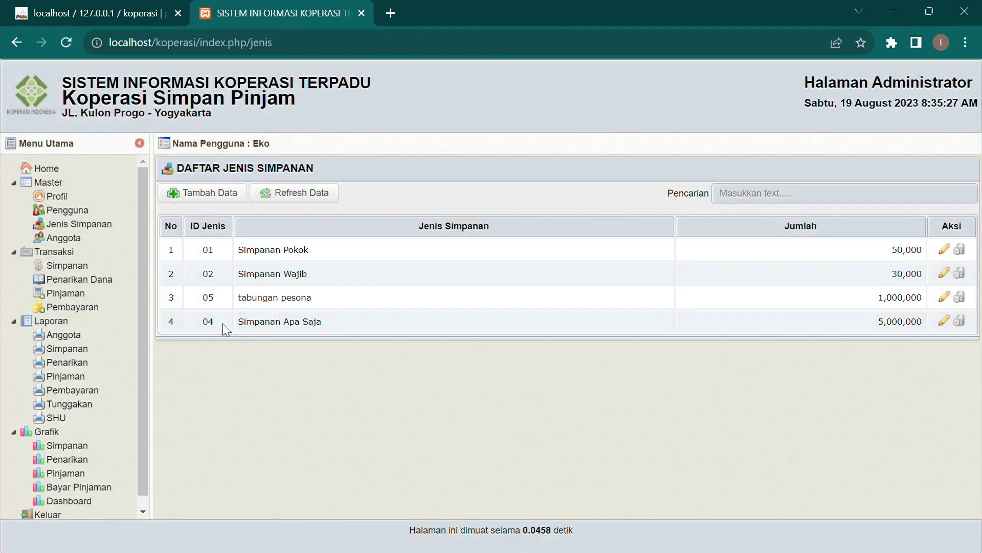
View the Anggota member list in the Master data and collapse the Master group.
left_click(82, 239)
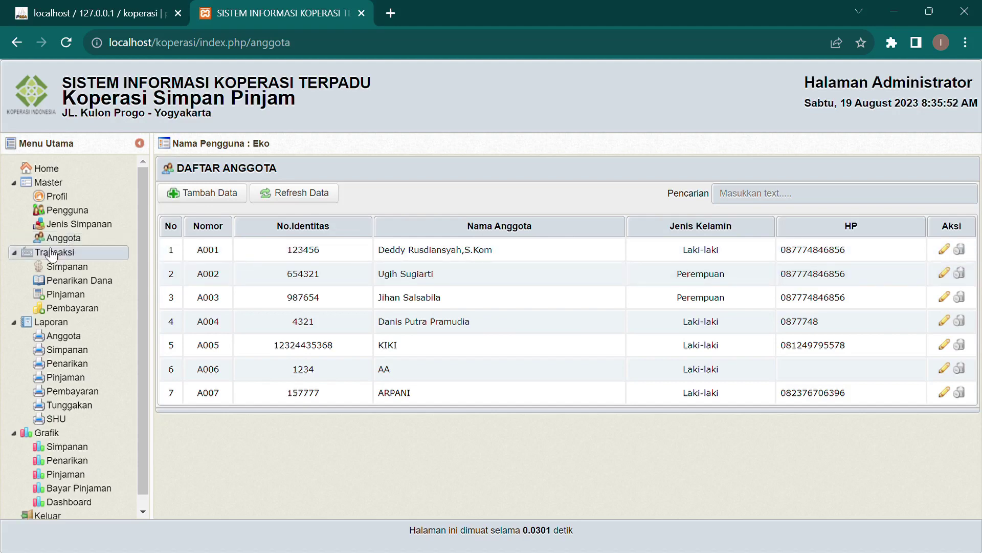
left_click(21, 186)
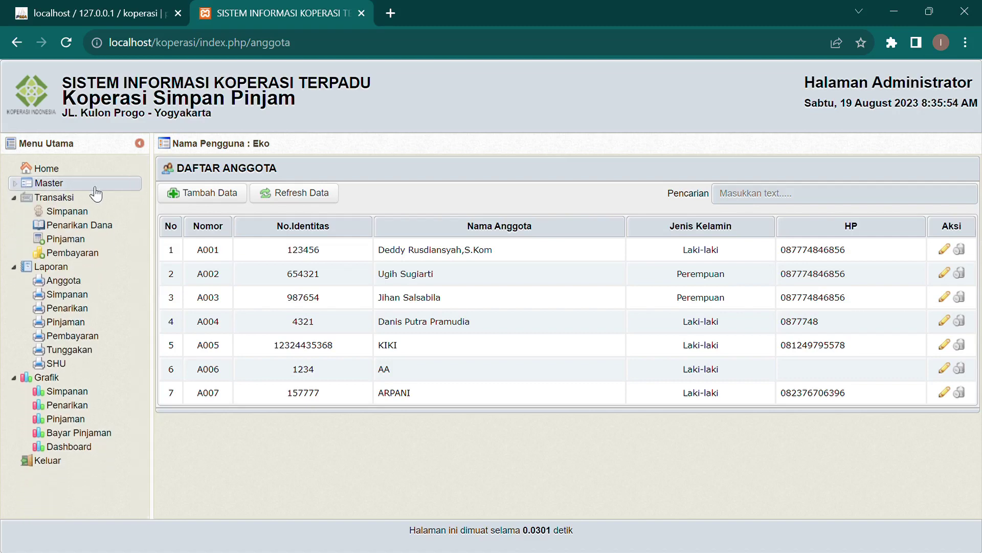
Browse the Transaksi lists for member savings, fund withdrawals and loans.
left_click(63, 198)
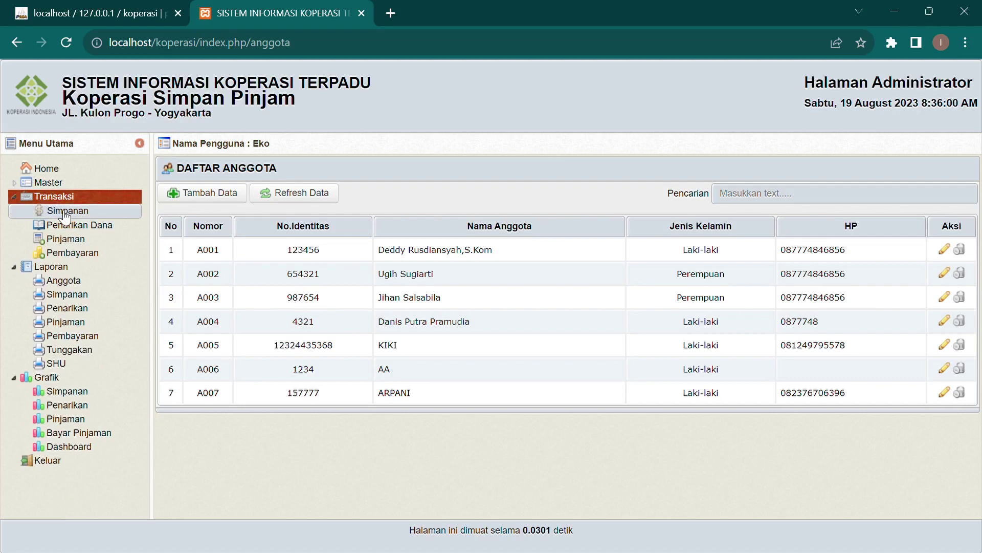
left_click(65, 211)
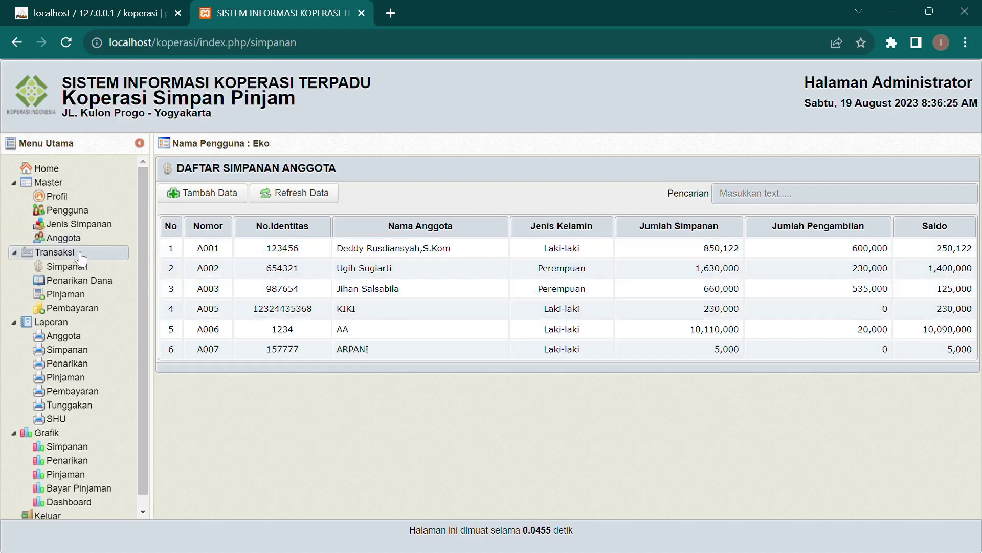
left_click(104, 281)
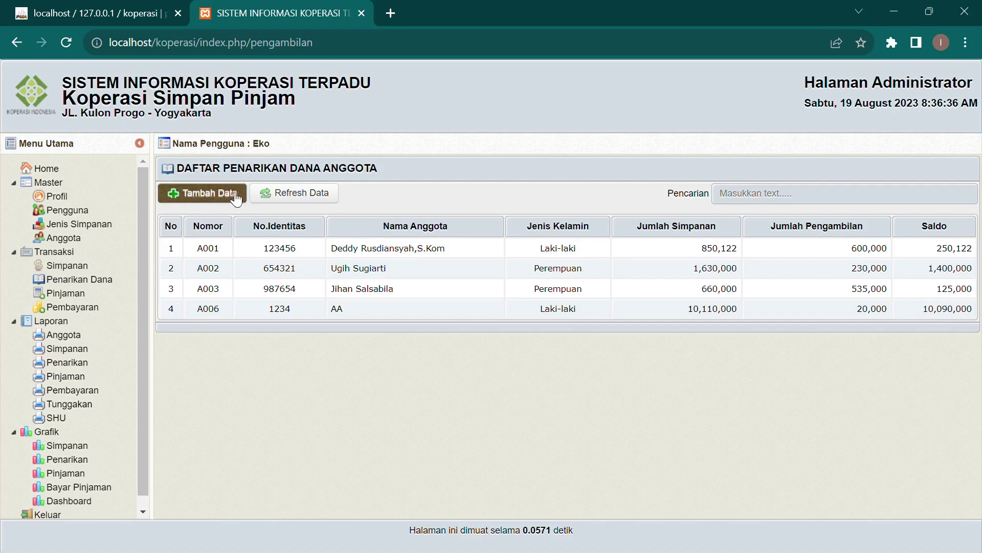
left_click(77, 297)
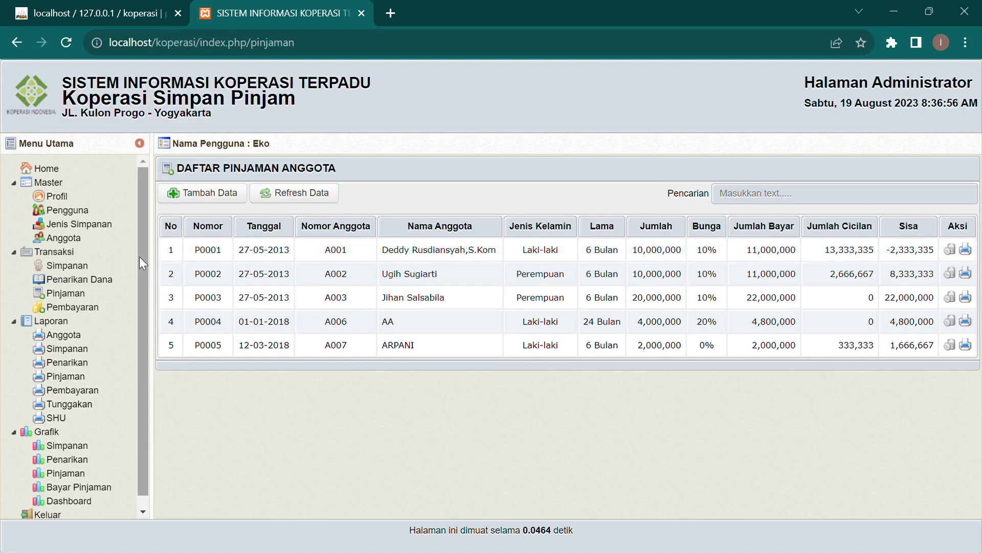
Examine the Pembayaran loan payment form and its Tanggal date picker, closing the form without entering data.
left_click(73, 307)
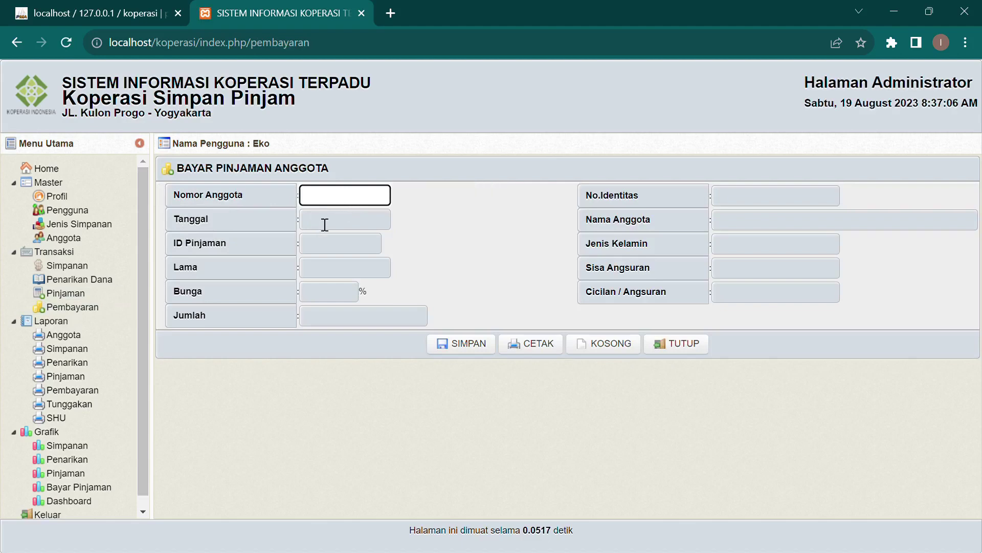
left_click(325, 225)
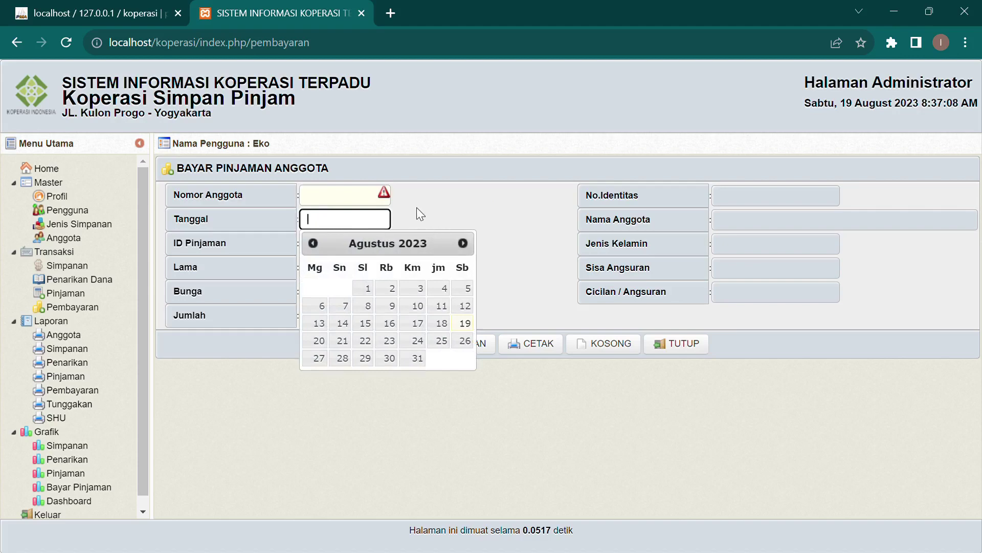
left_click(331, 250)
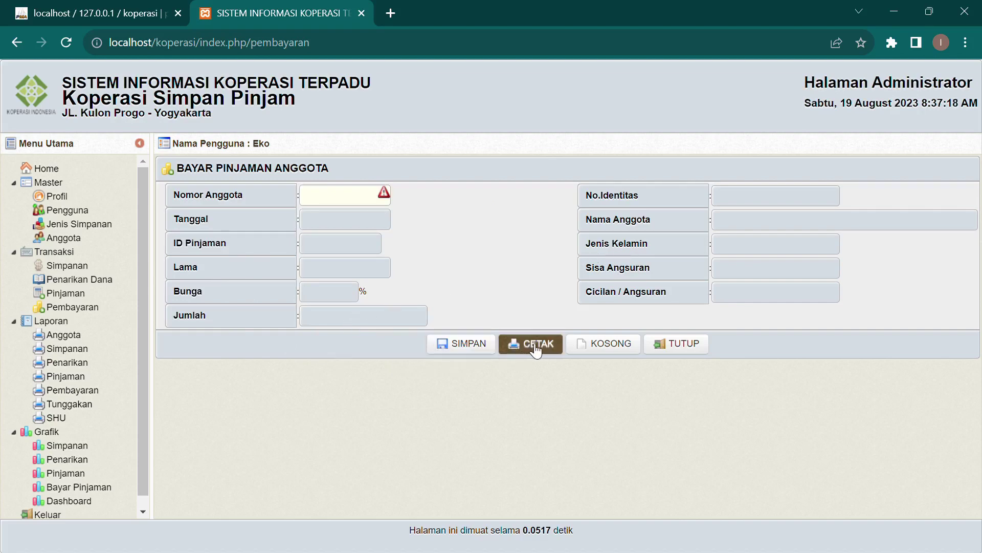
left_click(689, 345)
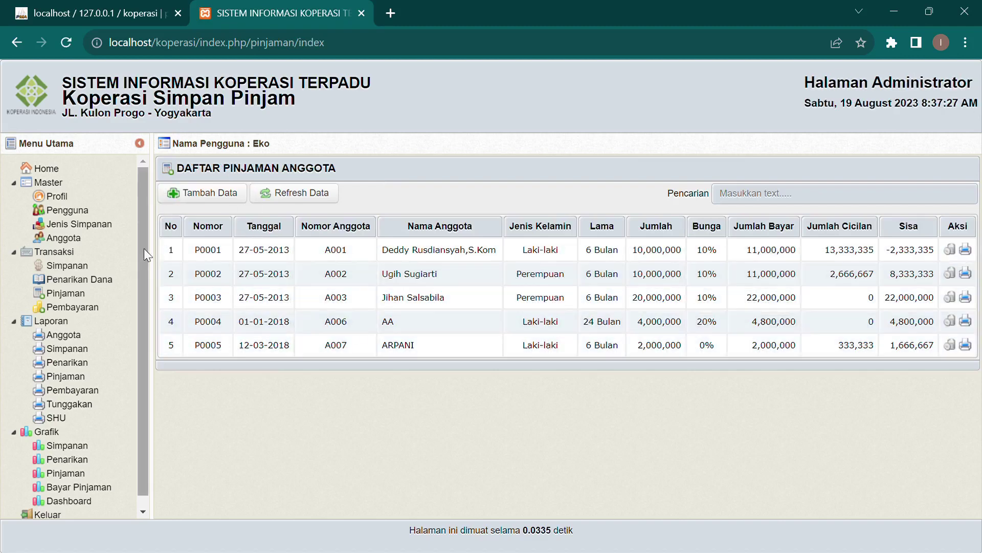
left_click(89, 309)
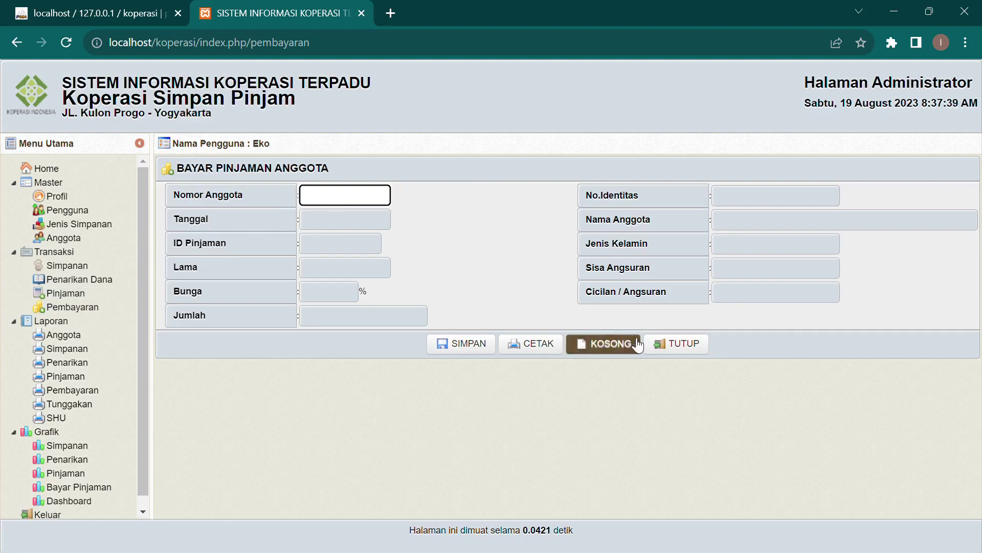
left_click(682, 346)
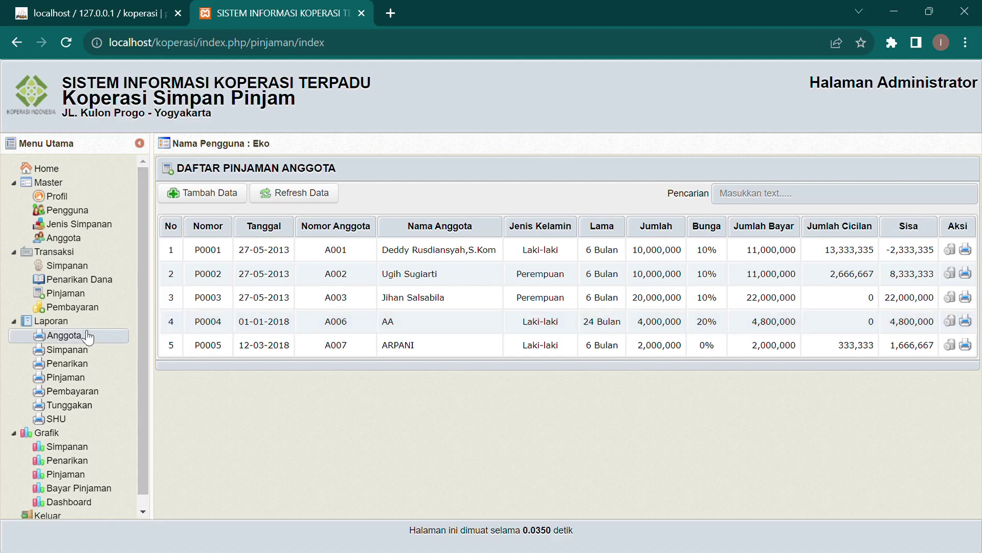
Generate the printable Laporan Anggota report with the Semua Data option and close the report page.
left_click(65, 326)
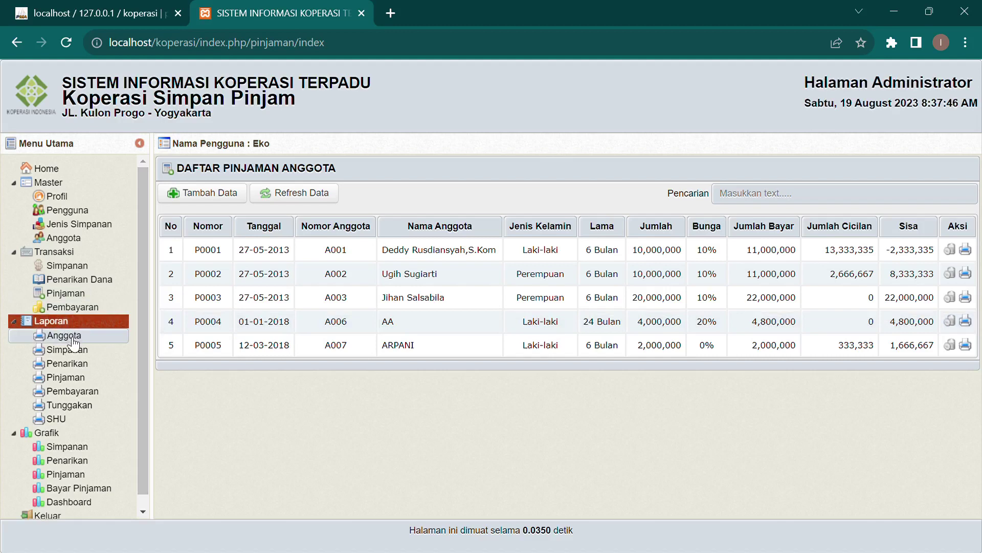
left_click(73, 340)
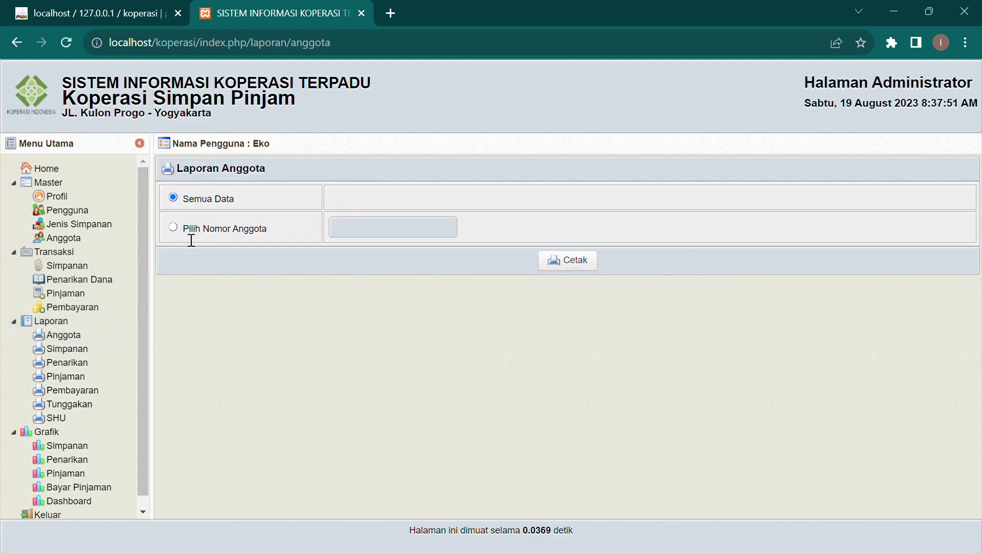
left_click(175, 235)
left_click(180, 203)
left_click(569, 265)
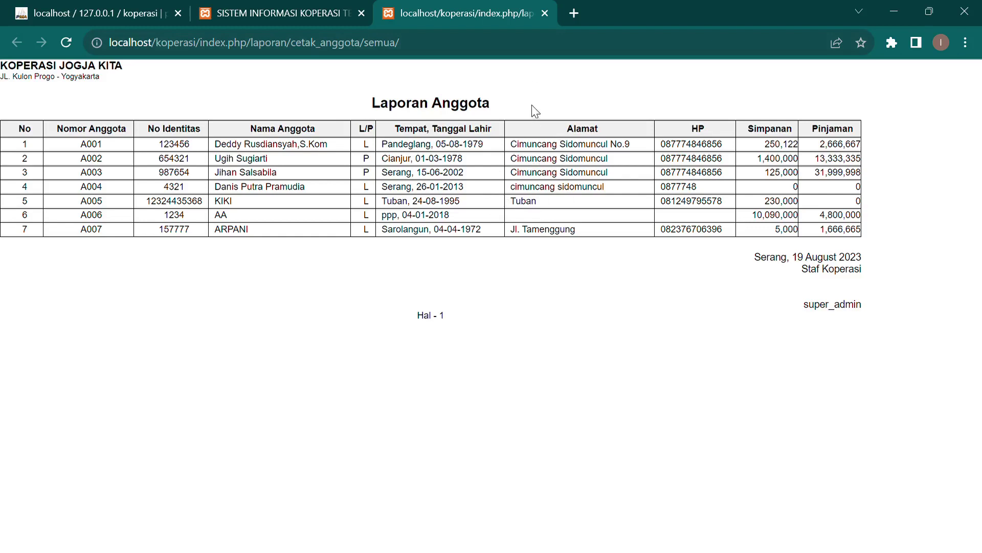
left_click(545, 14)
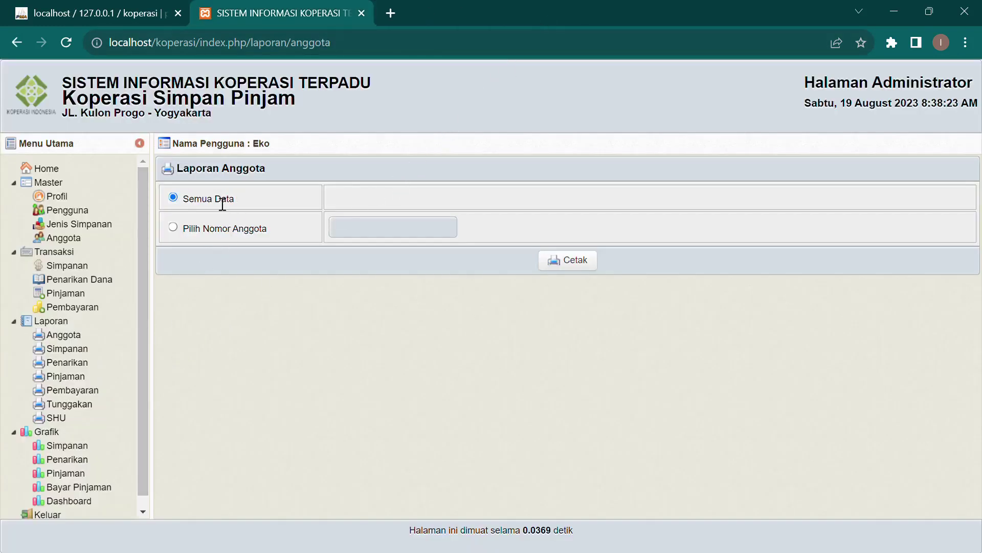
Generate the printable Laporan Simpanan Anggota report with the Semua Data option, review it and close the report page.
left_click(89, 355)
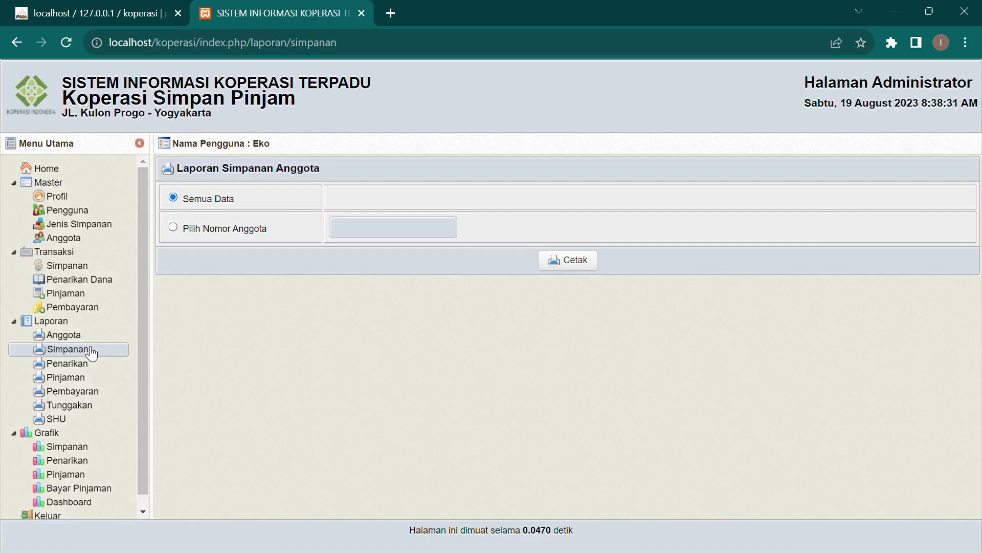
left_click(175, 228)
left_click(367, 231)
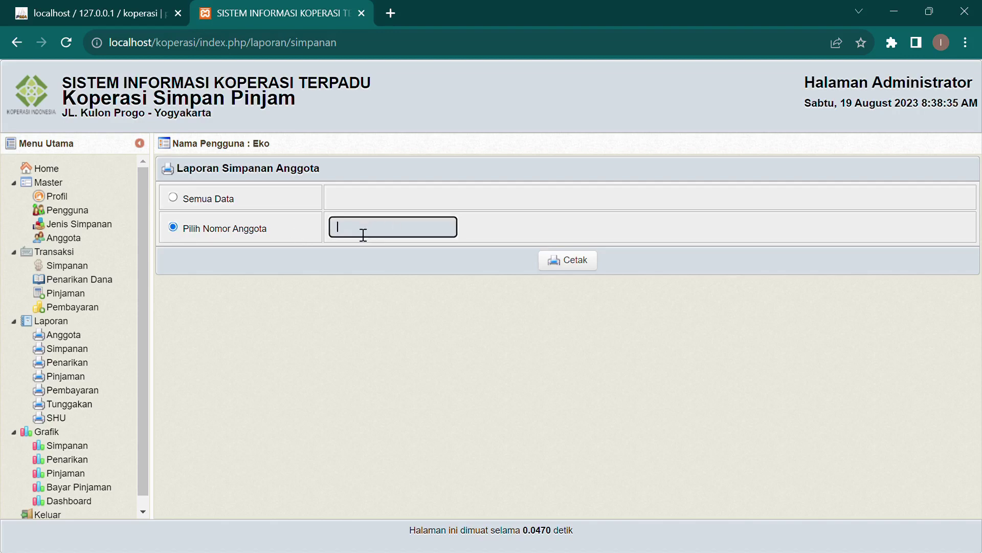
left_click(173, 199)
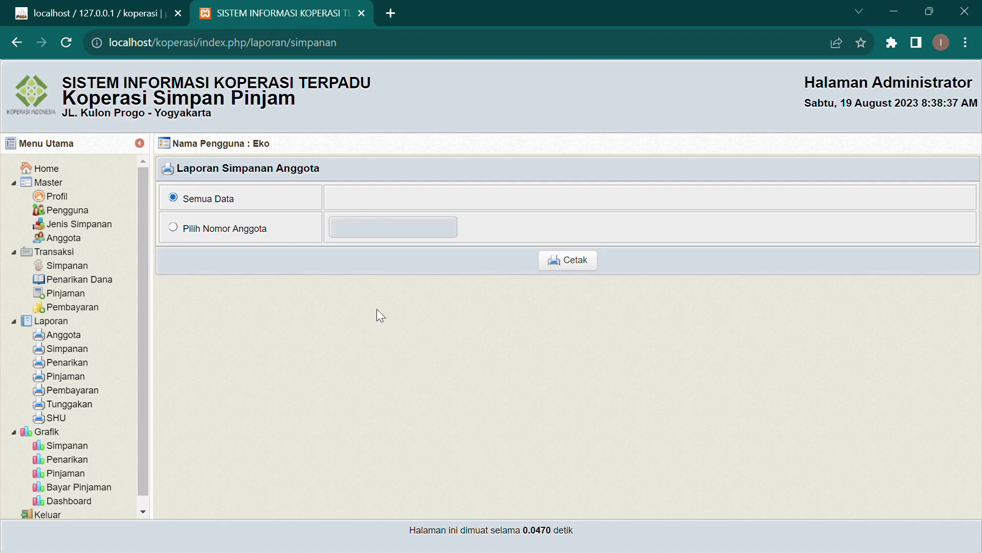
left_click(576, 262)
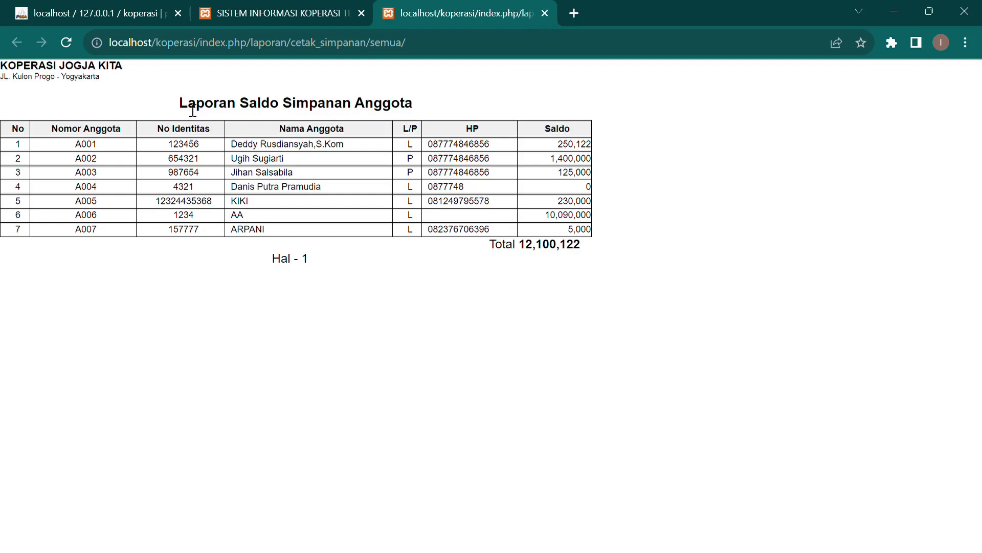
left_click_drag(190, 113, 430, 105)
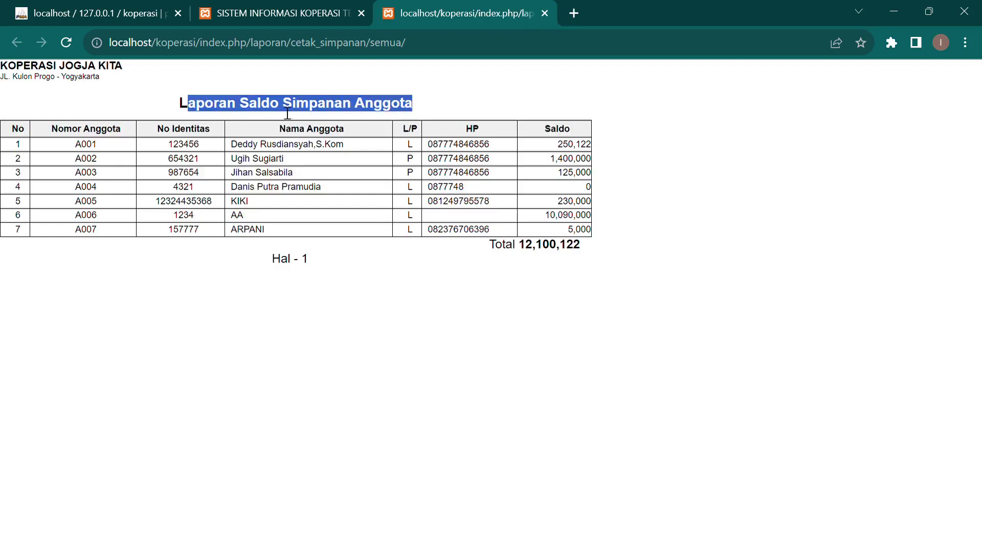
left_click(311, 167)
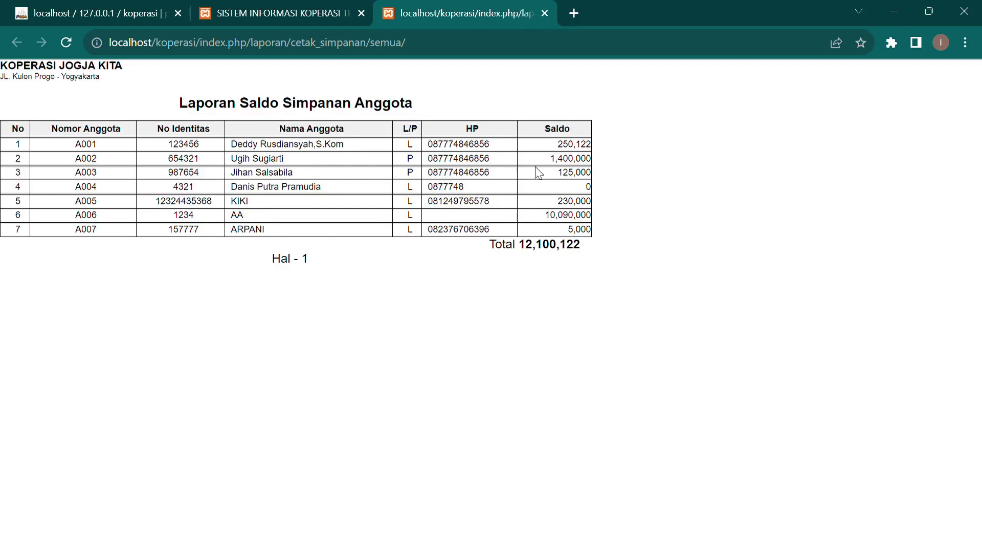
left_click(544, 13)
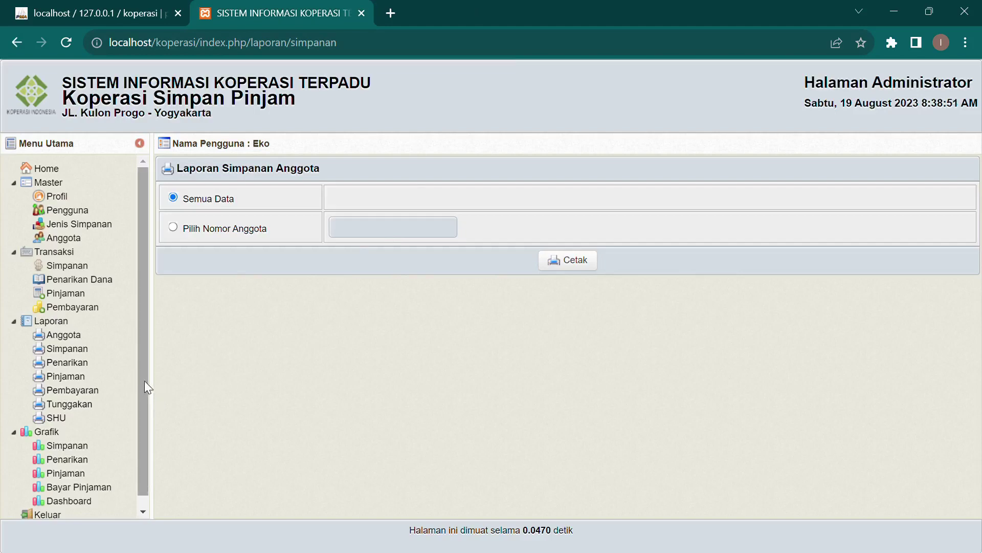
Generate the printable Laporan Penarikan Dana Anggota report for Semua Data, review it and close the report page.
left_click(77, 364)
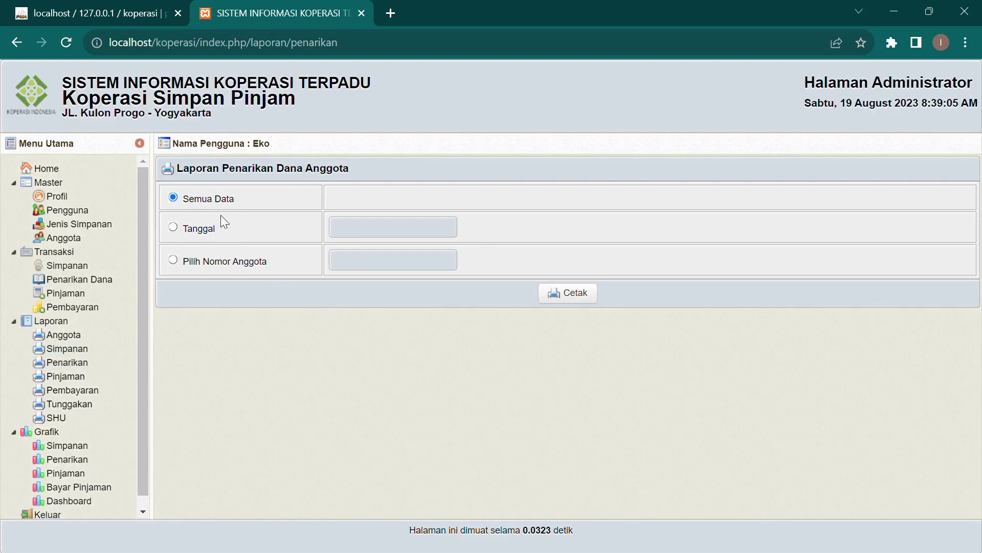
left_click(577, 295)
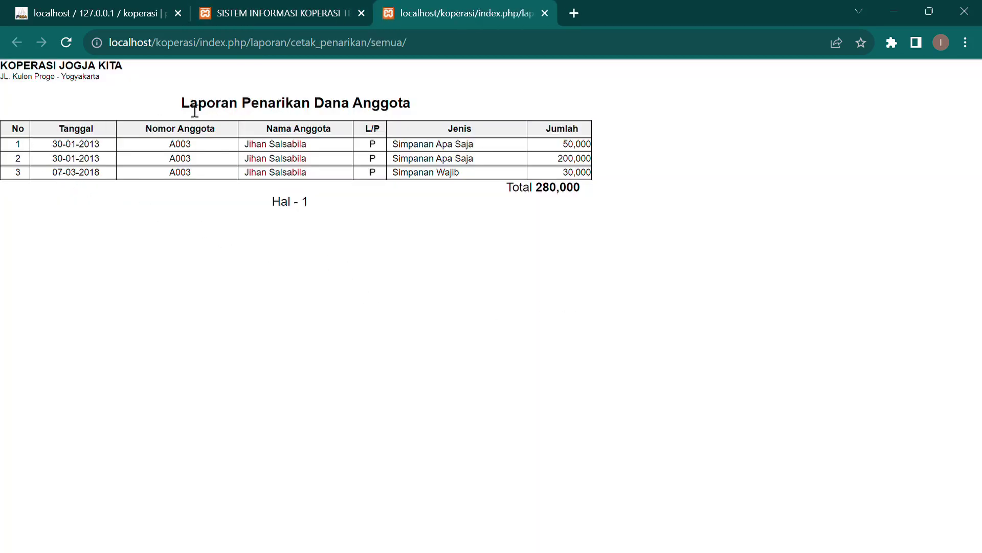
left_click_drag(183, 107, 423, 109)
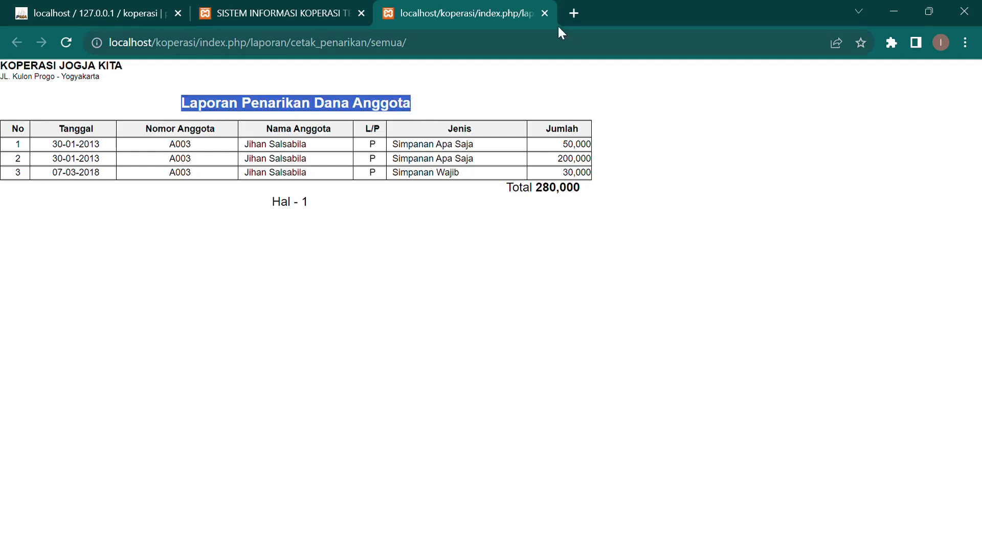
left_click(544, 13)
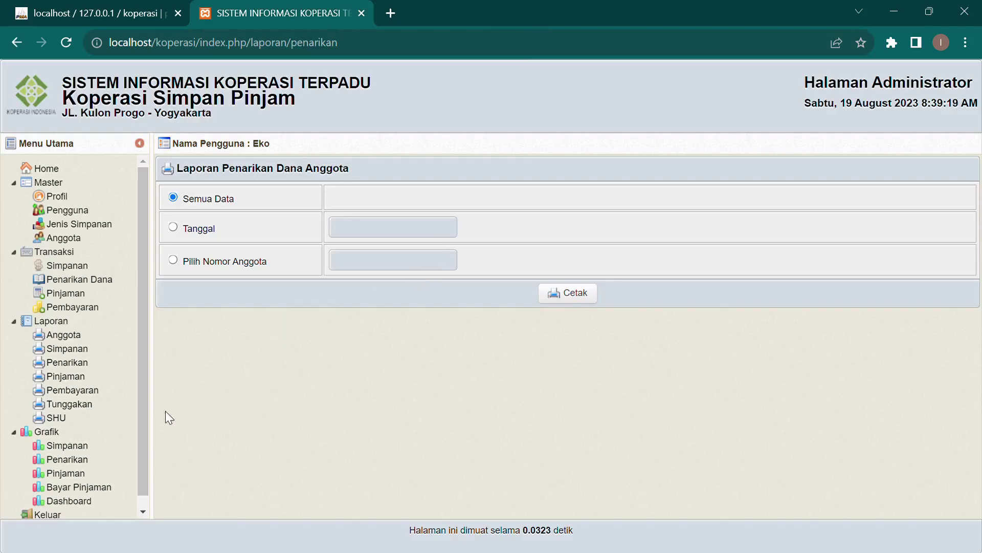
Generate the printable Laporan Pinjaman Anggota report with the Semua Data option, review it and close the report page.
left_click(89, 376)
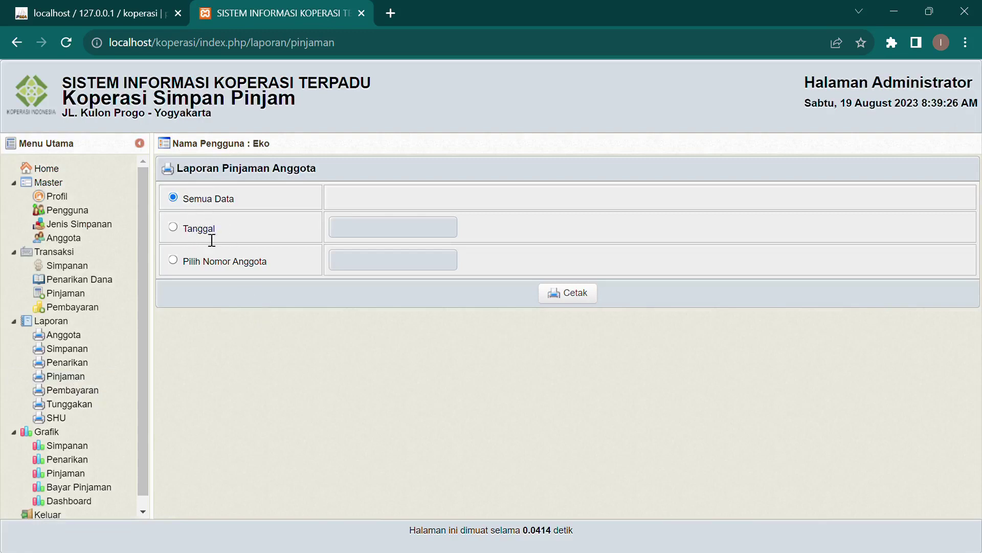
left_click(174, 263)
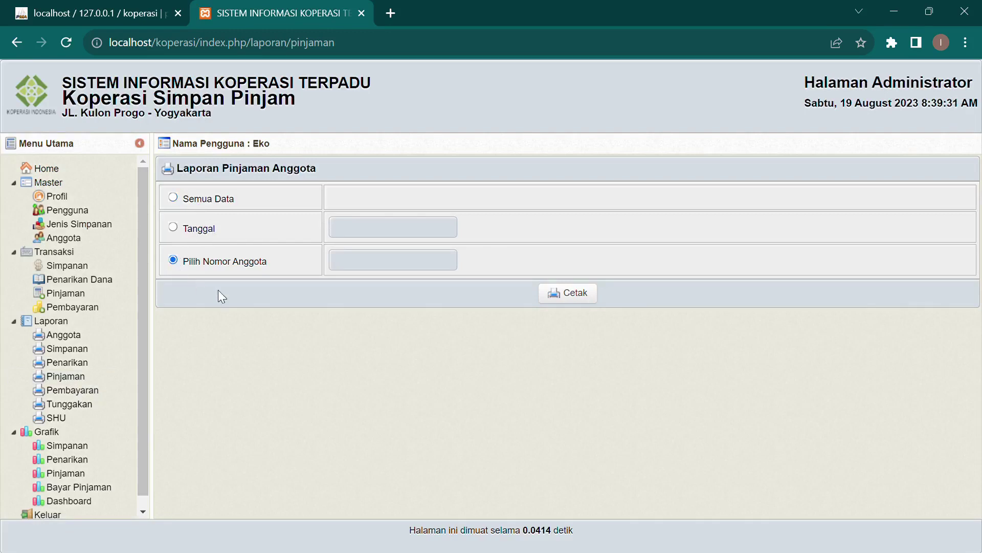
left_click(174, 198)
left_click(569, 292)
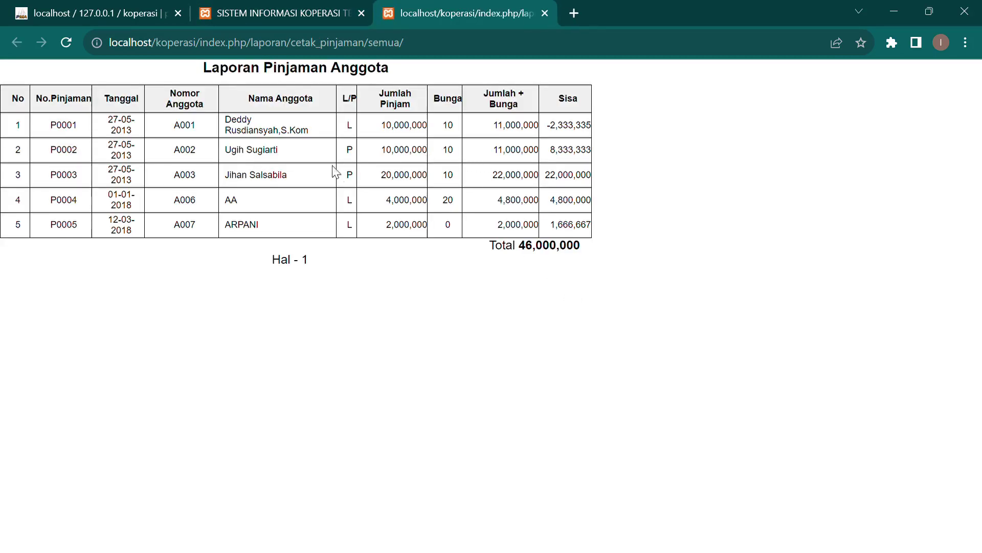
left_click_drag(220, 77, 412, 76)
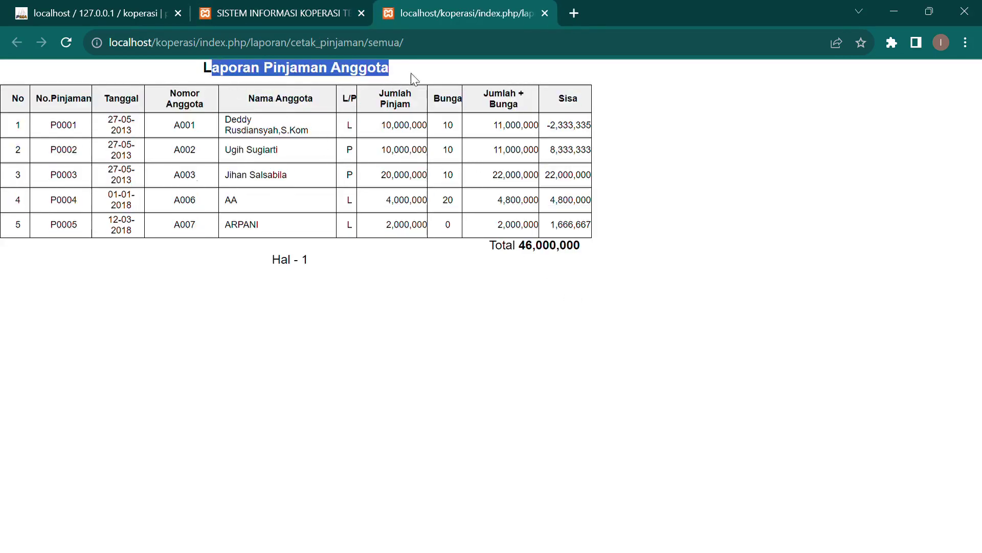
left_click(546, 13)
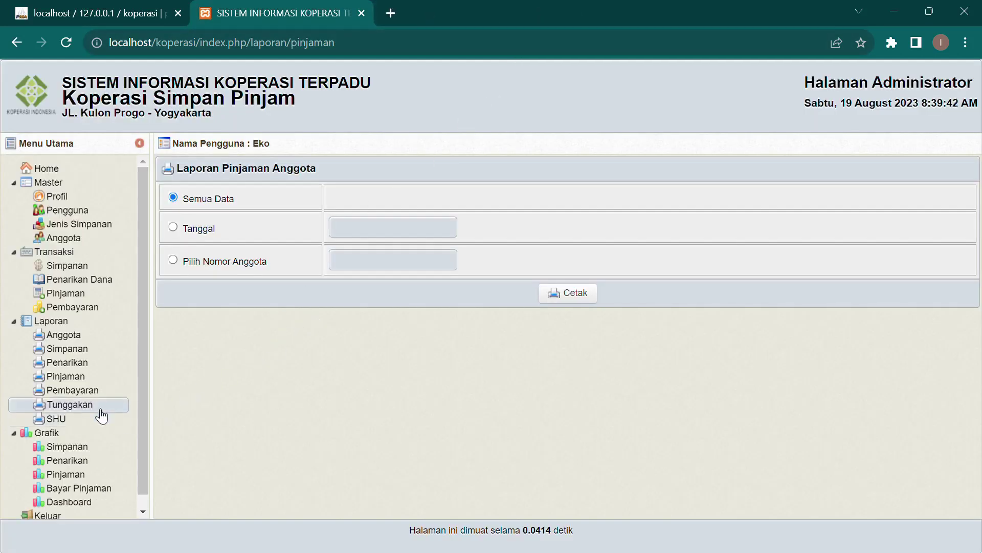
Generate the printable Laporan Pembayaran Anggota report for Semua Data, review it and close the report page.
left_click(85, 392)
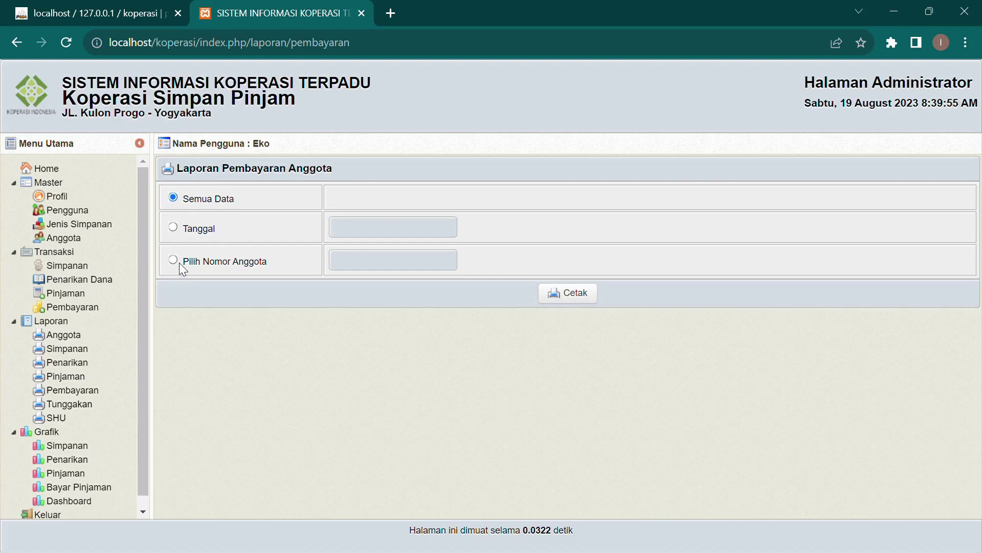
left_click(573, 303)
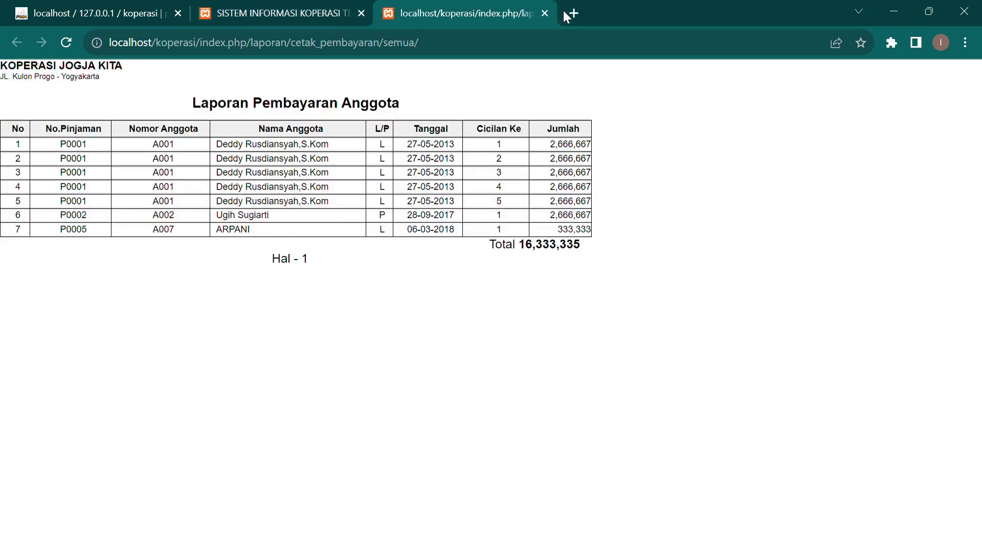
left_click(545, 14)
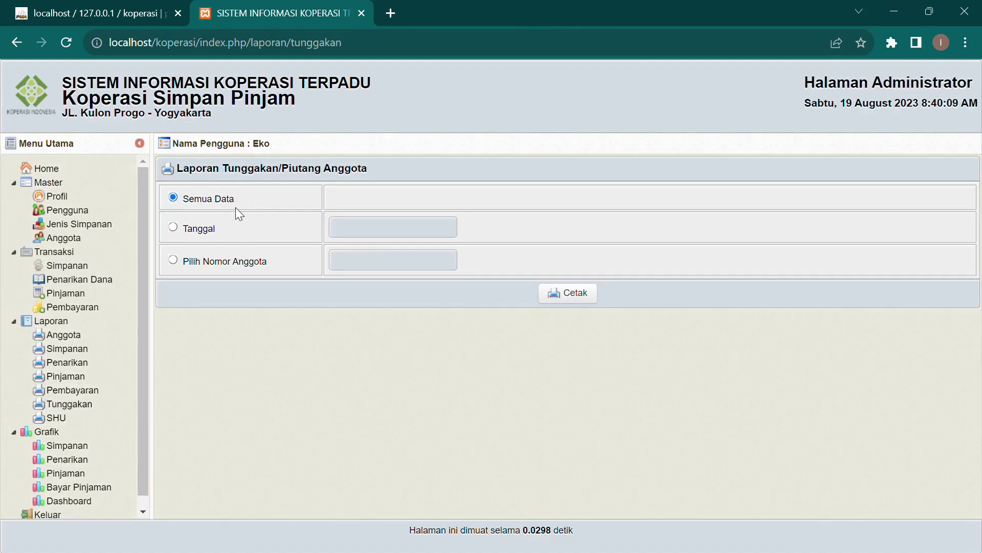
Generate the Laporan Tunggakan/Piutang Anggota report for Semua Data, review it through its last page and close it.
left_click(174, 228)
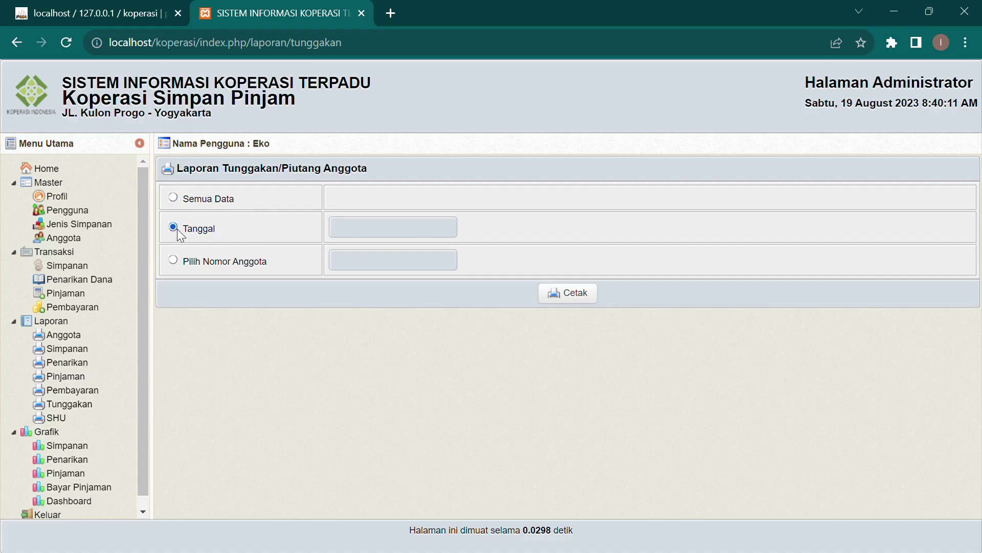
left_click(173, 261)
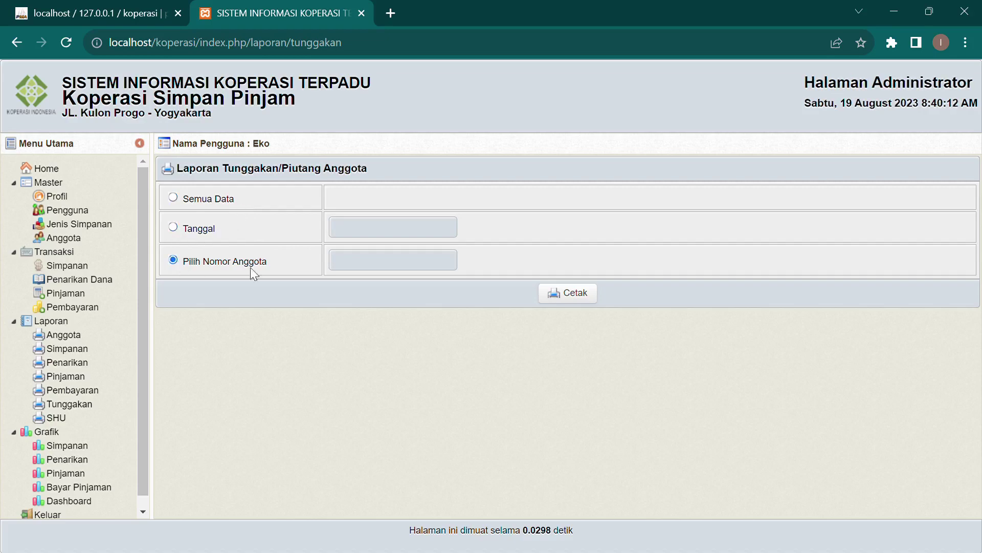
left_click(173, 198)
left_click(571, 295)
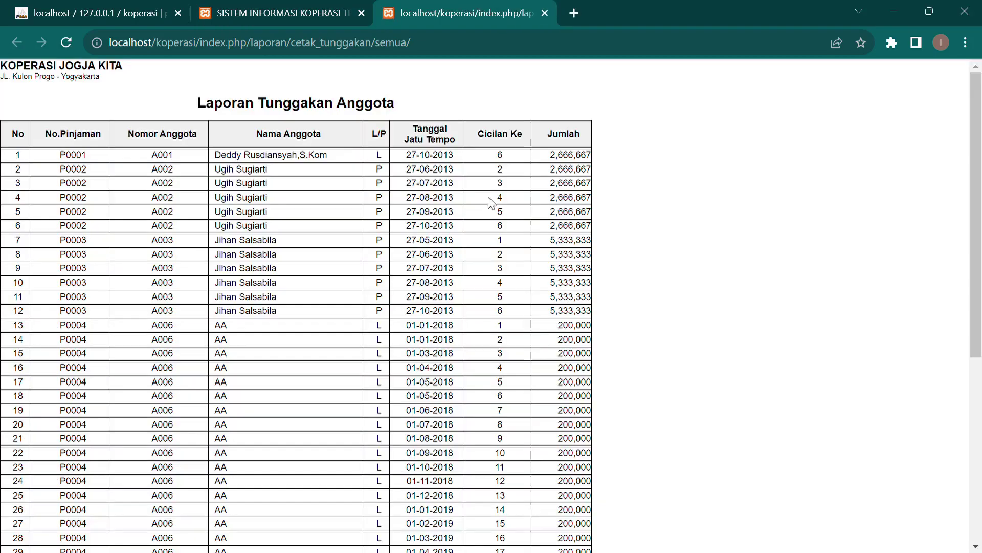
left_click_drag(978, 160, 909, 394)
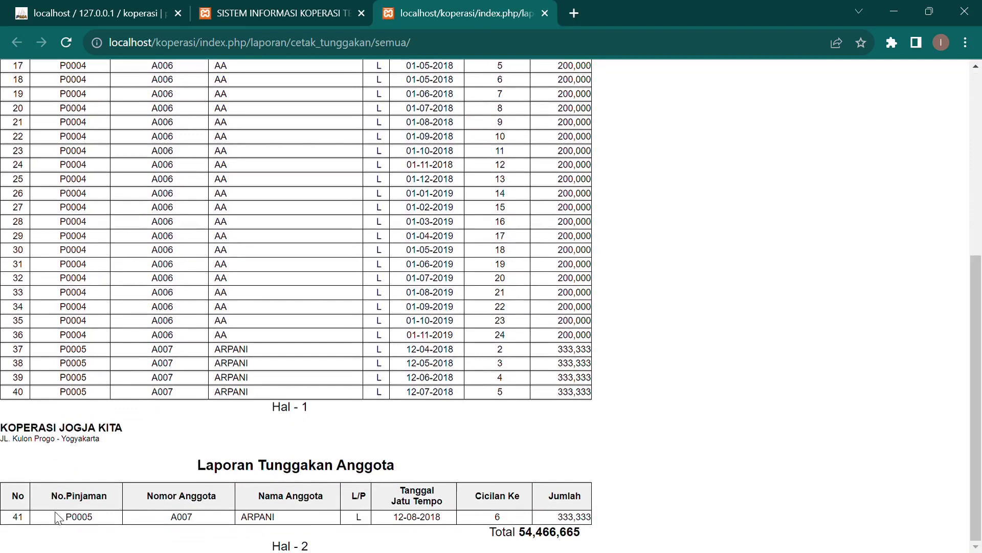
left_click(545, 13)
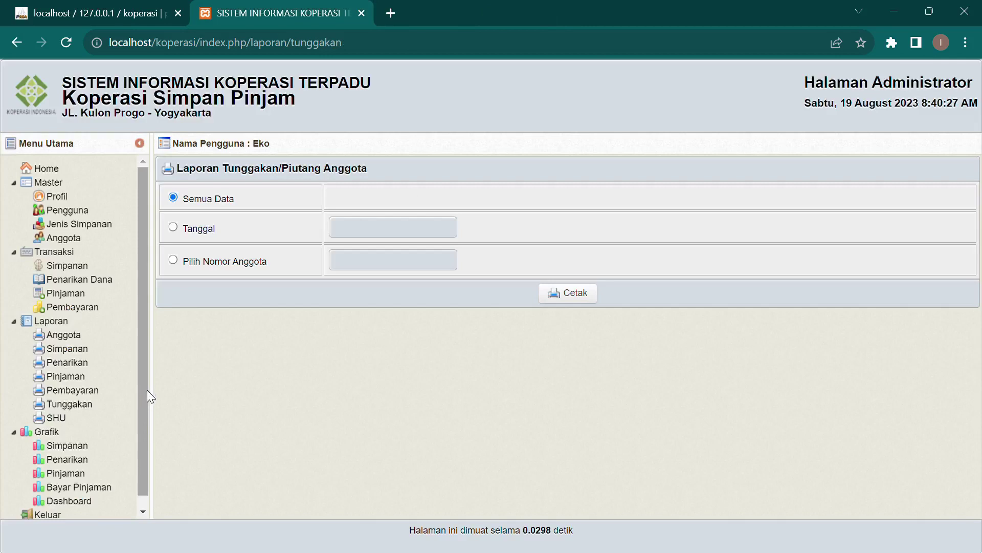
Examine the Laporan SHU Anggota form and its Per Tanggal date picker, then collapse the Laporan group.
scroll(147, 390, "down", 1)
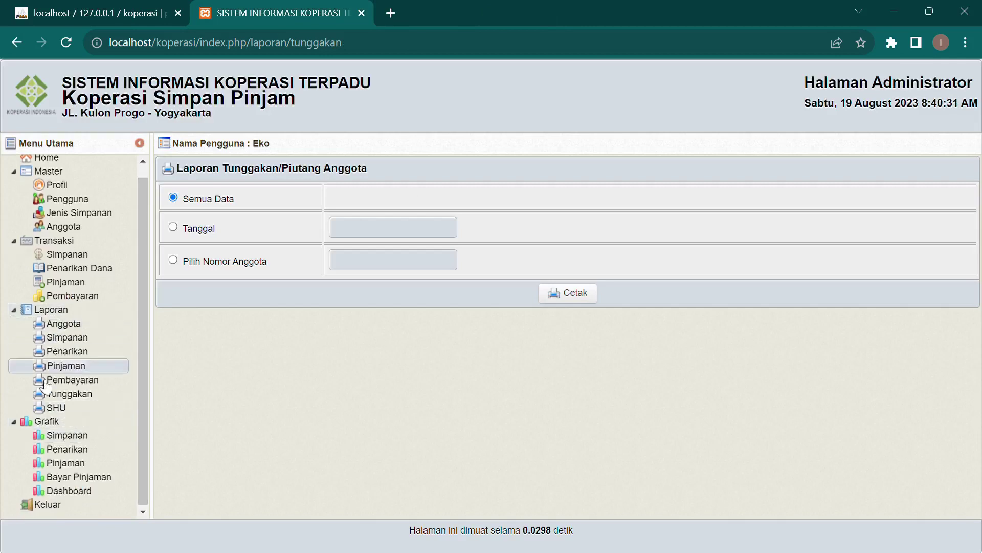
left_click(60, 408)
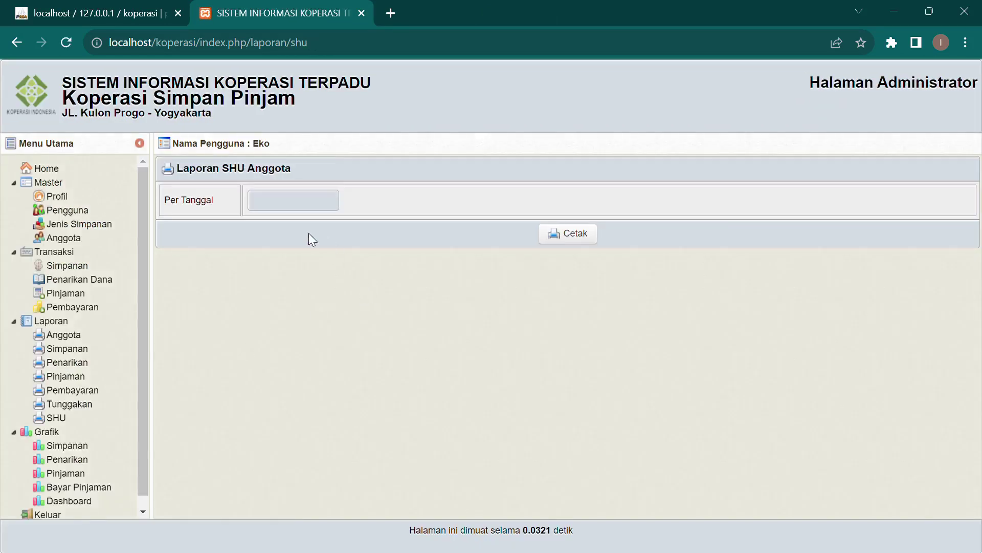
left_click(286, 206)
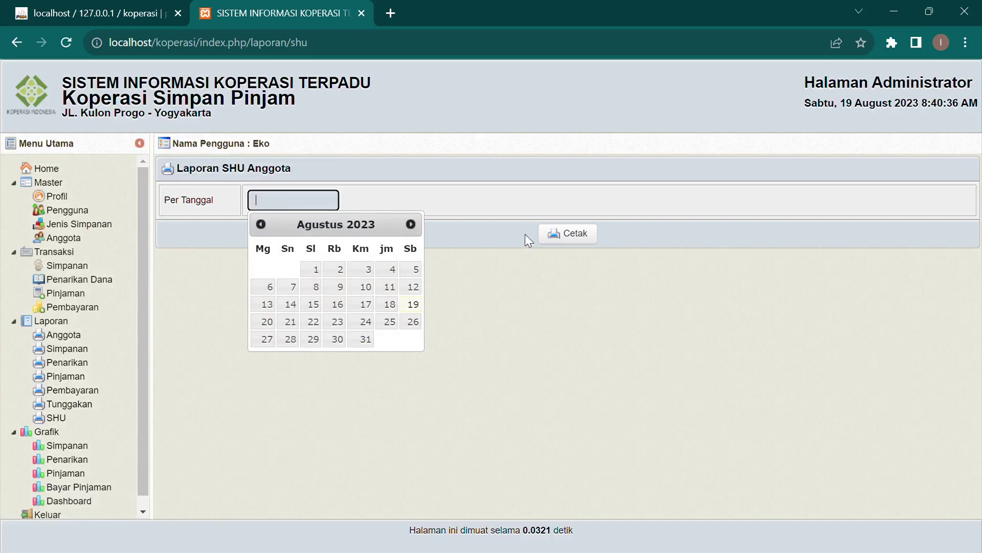
left_click(14, 321)
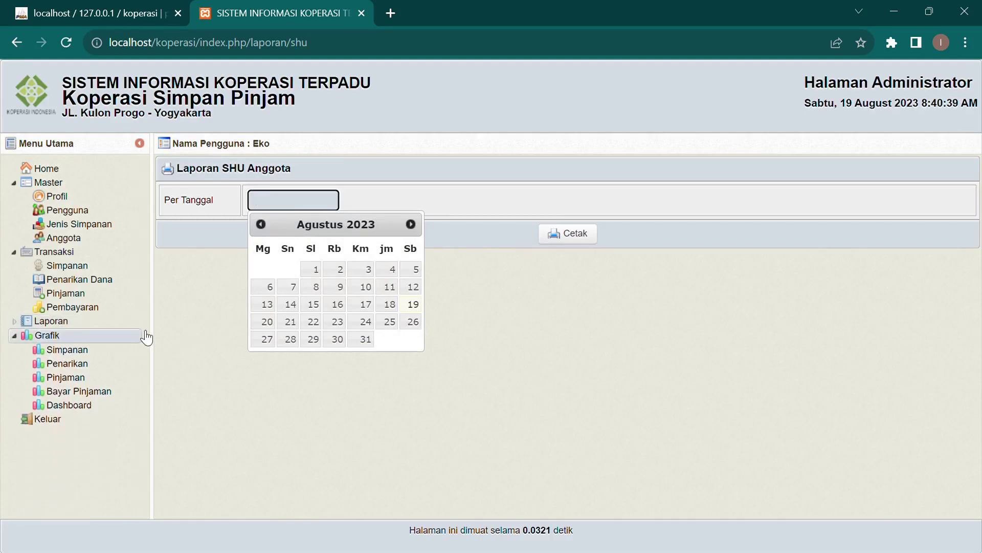
View the monthly Simpanan chart and the Penarikan chart in the Grafik group, inspecting the withdrawal data points.
left_click(60, 339)
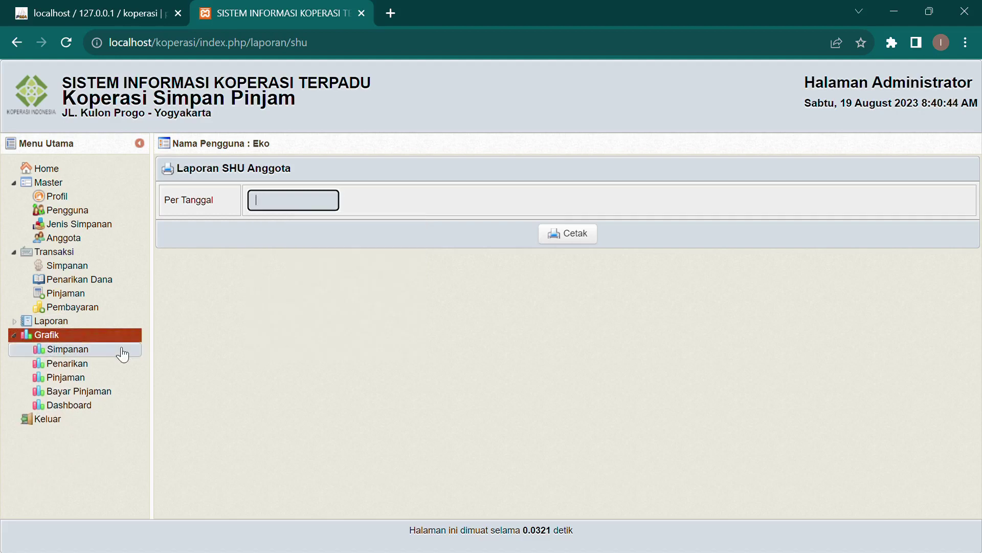
left_click(75, 353)
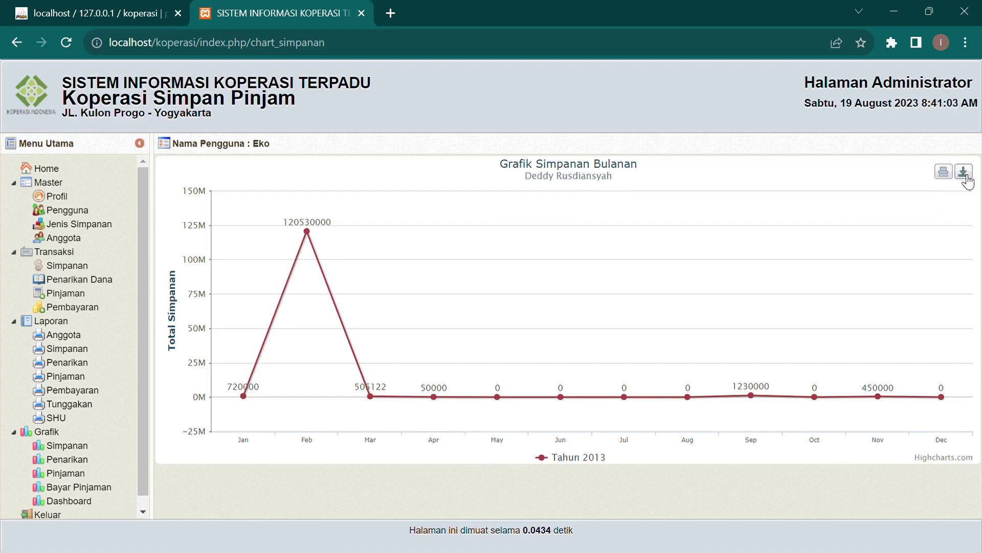
left_click(71, 460)
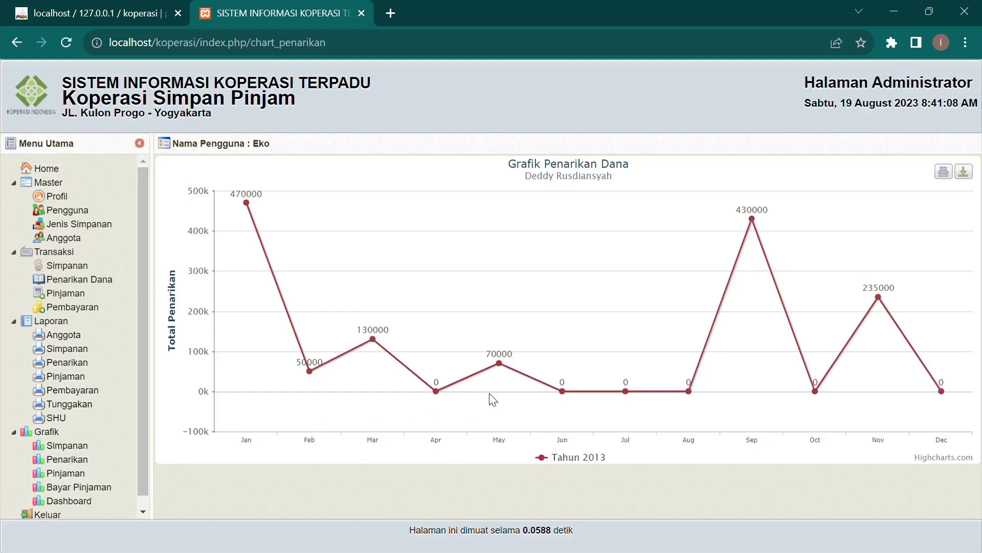
mouse_move(232, 209)
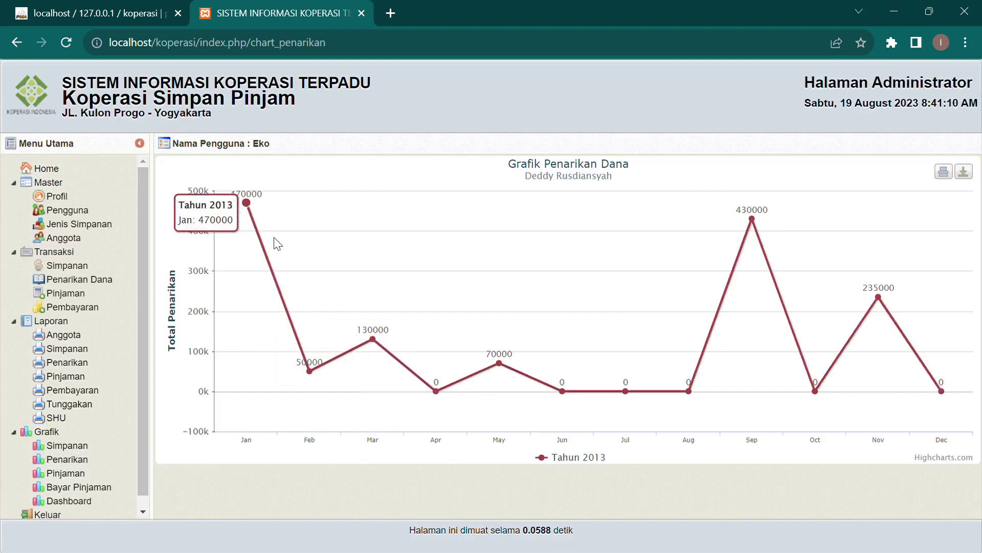
mouse_move(434, 392)
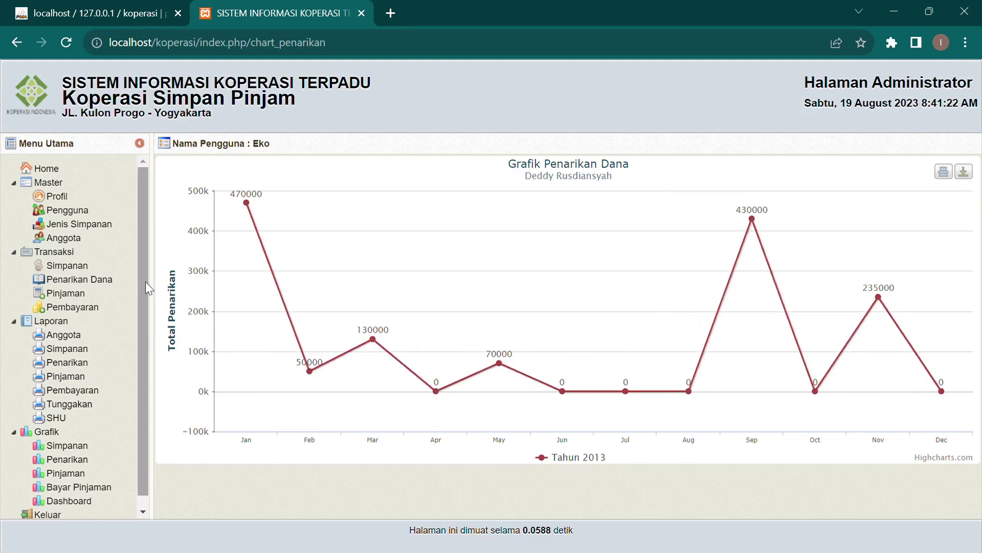
View the monthly Pinjaman chart and the combined Dashboard charts in the Grafik group.
scroll(145, 321, "down", 1)
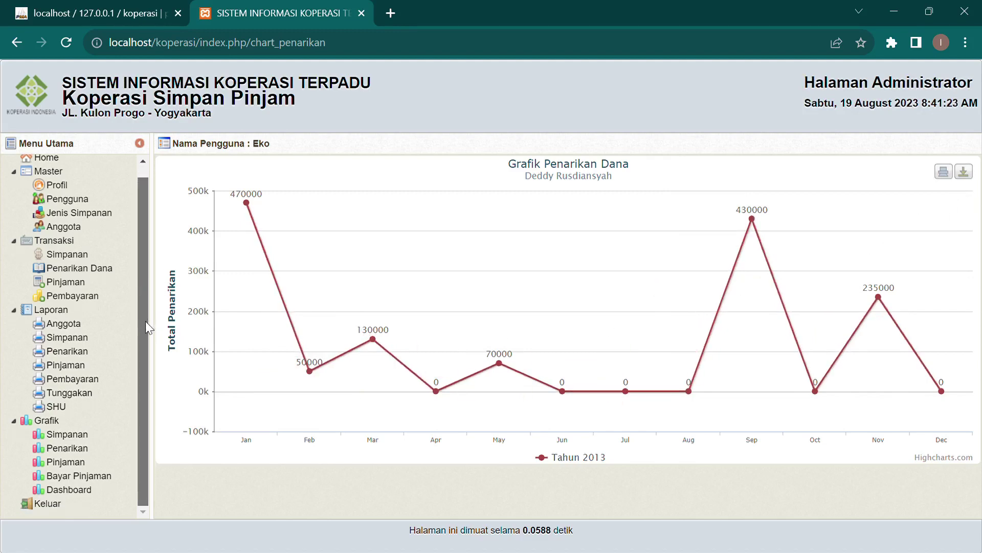
left_click(74, 463)
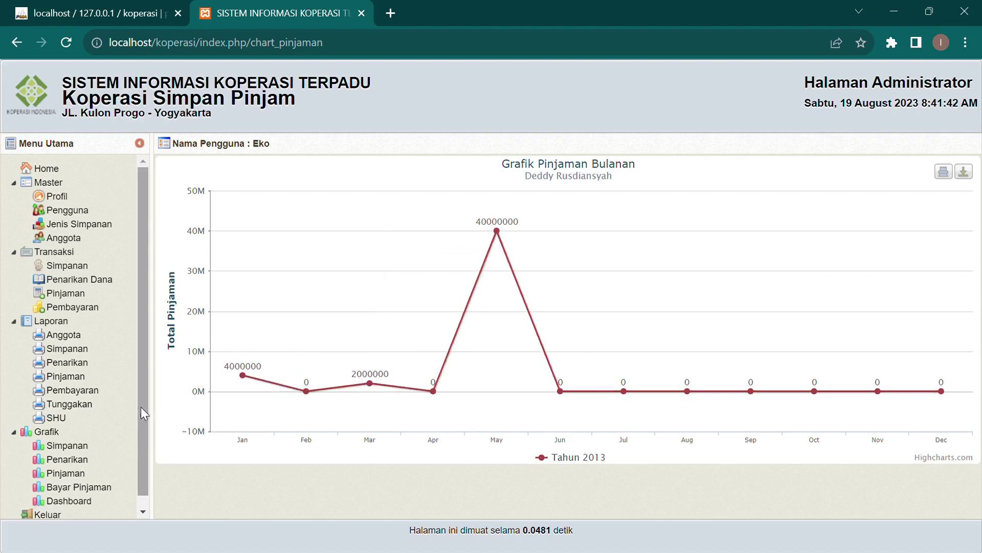
left_click_drag(147, 397, 144, 432)
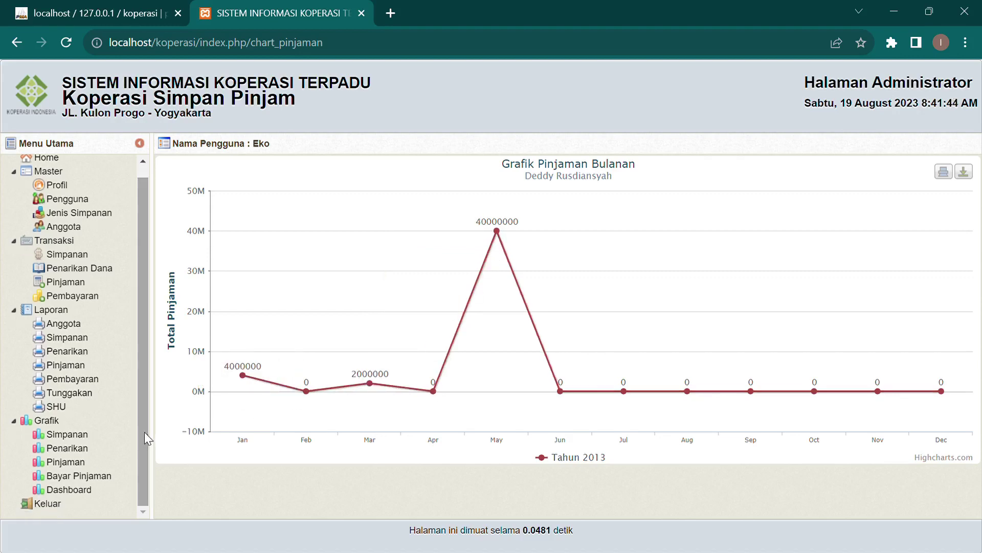
left_click(99, 492)
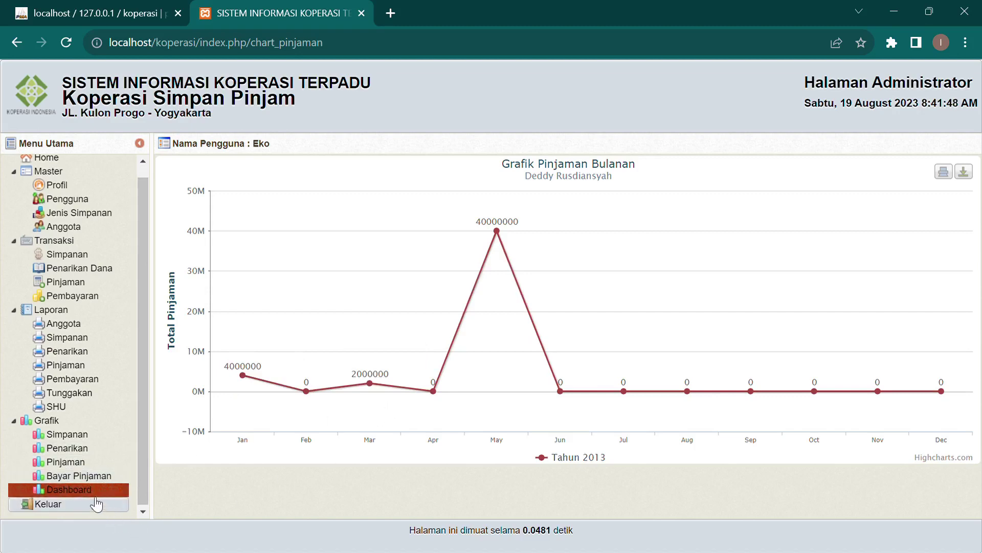
left_click(77, 490)
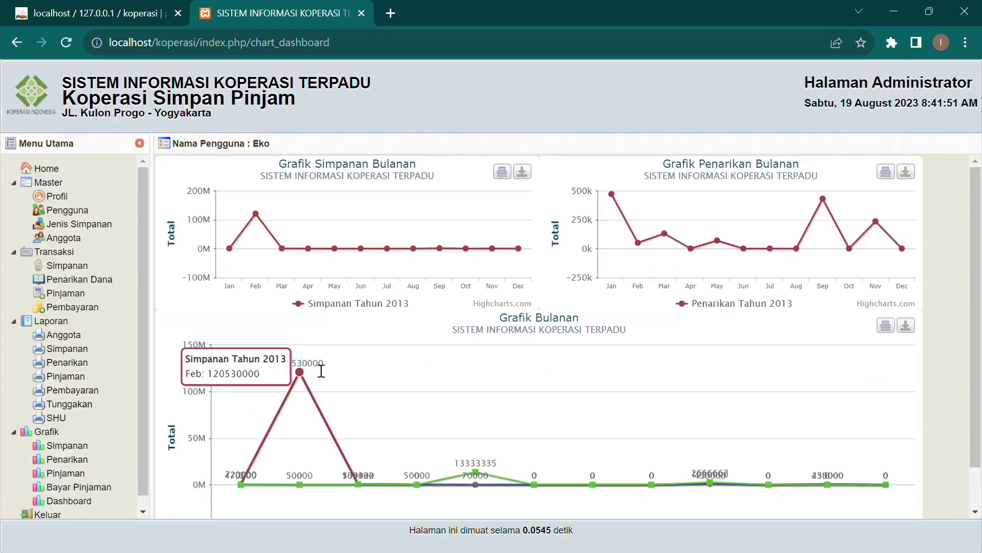